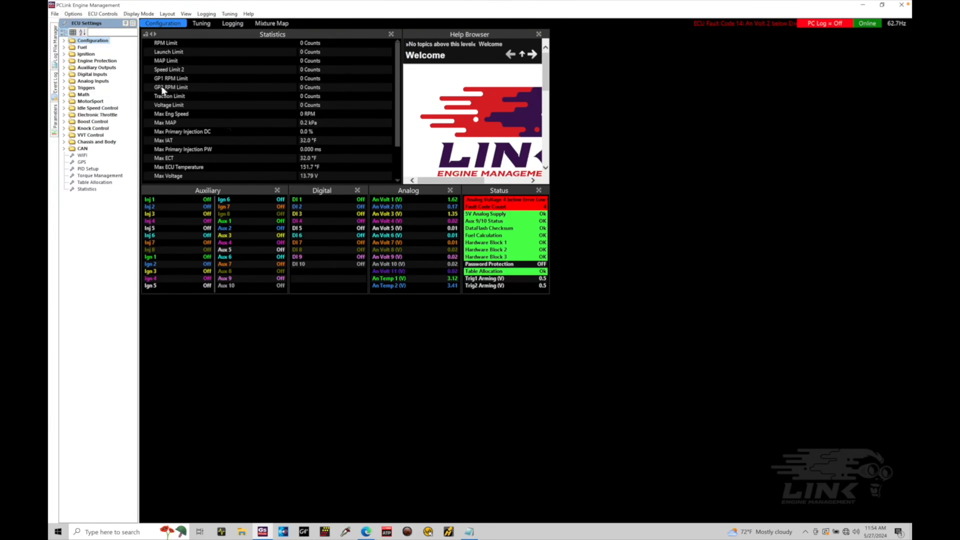
# Open the ECU firmware updater and read through the ECU firmware version notes
pyautogui.click(110, 14)
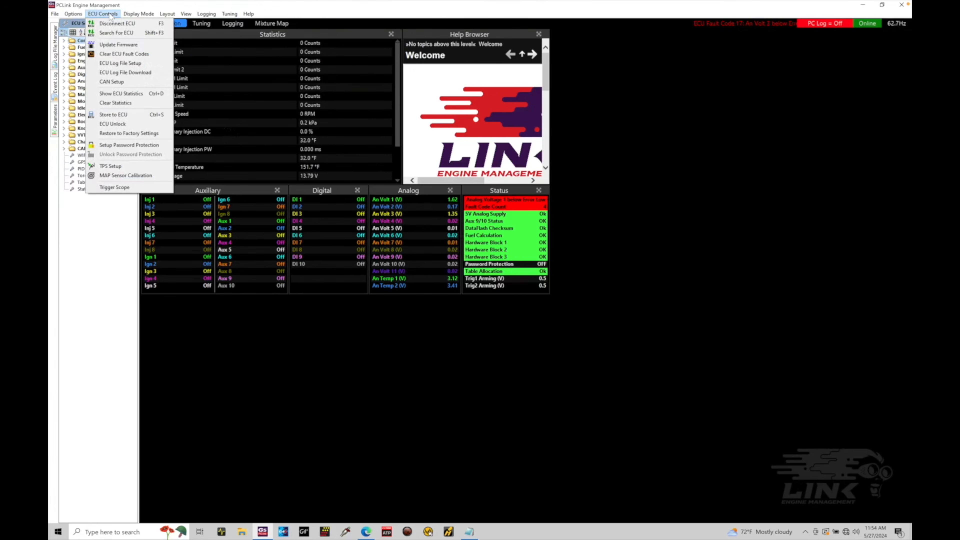
pyautogui.click(115, 45)
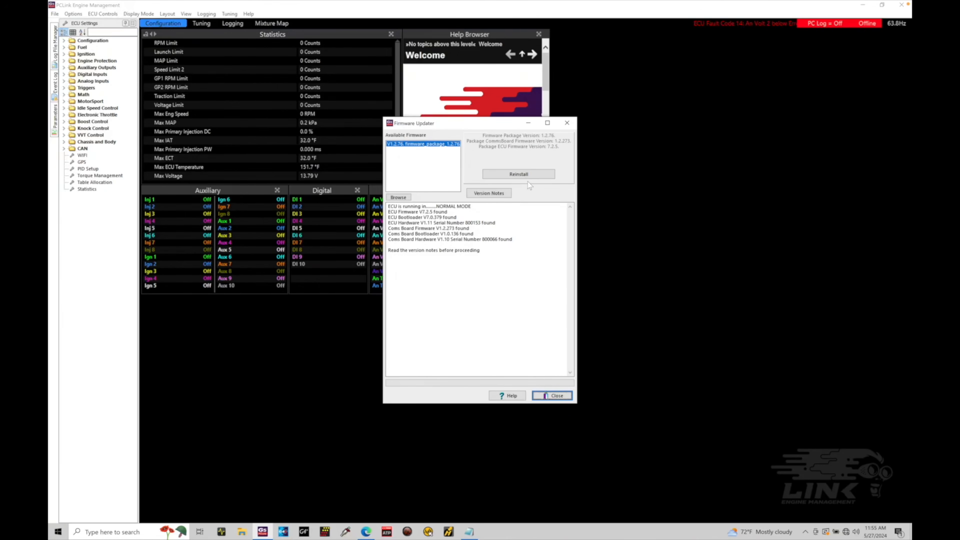
pyautogui.click(532, 175)
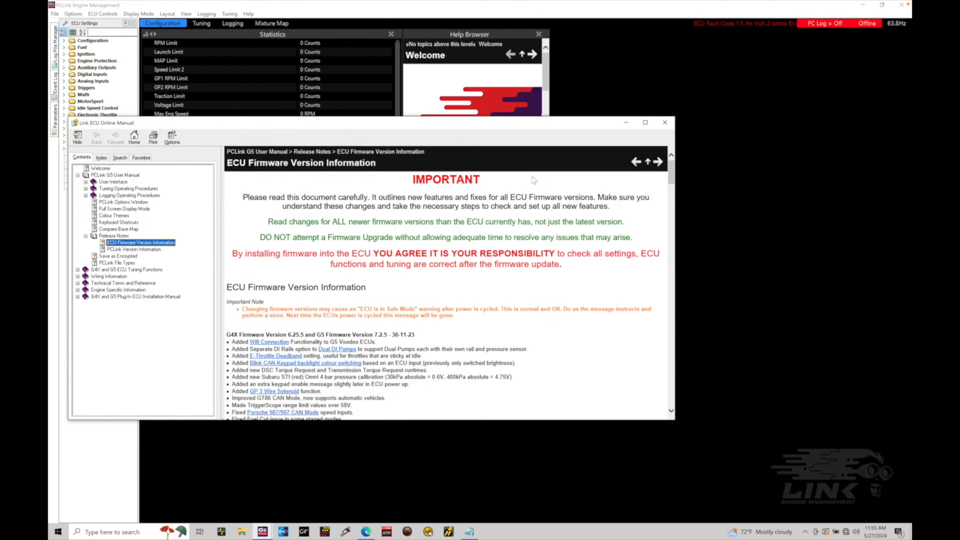
pyautogui.scroll(-15, 489, 281)
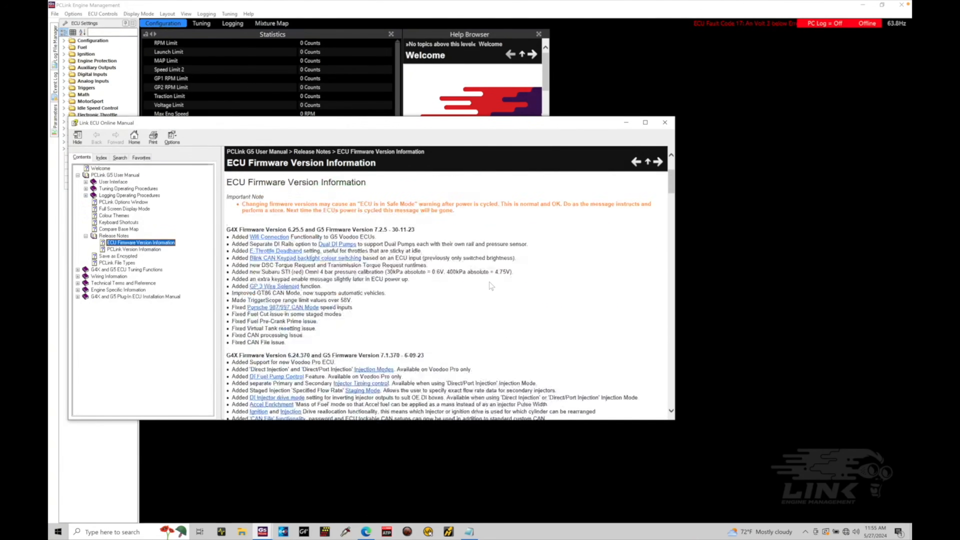
pyautogui.scroll(-20, 489, 284)
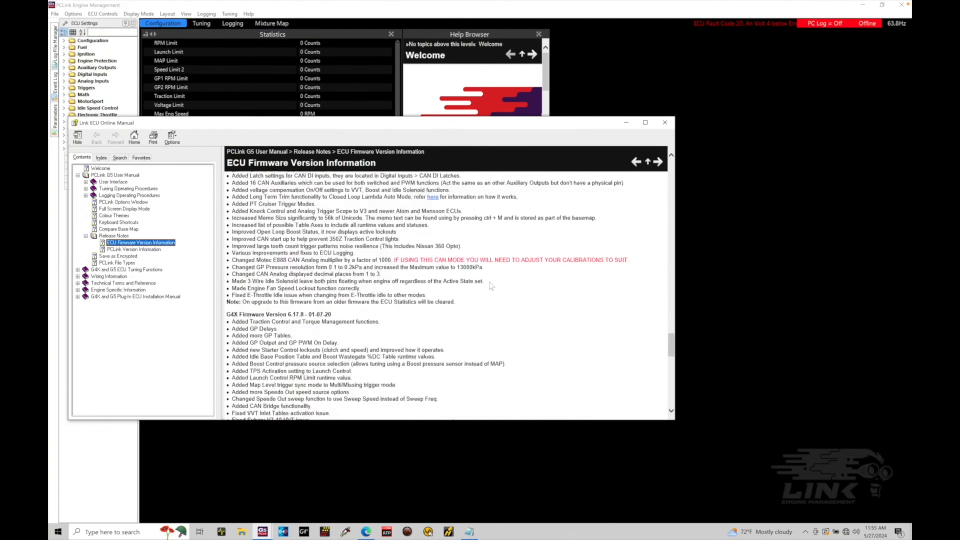
pyautogui.scroll(20, 489, 285)
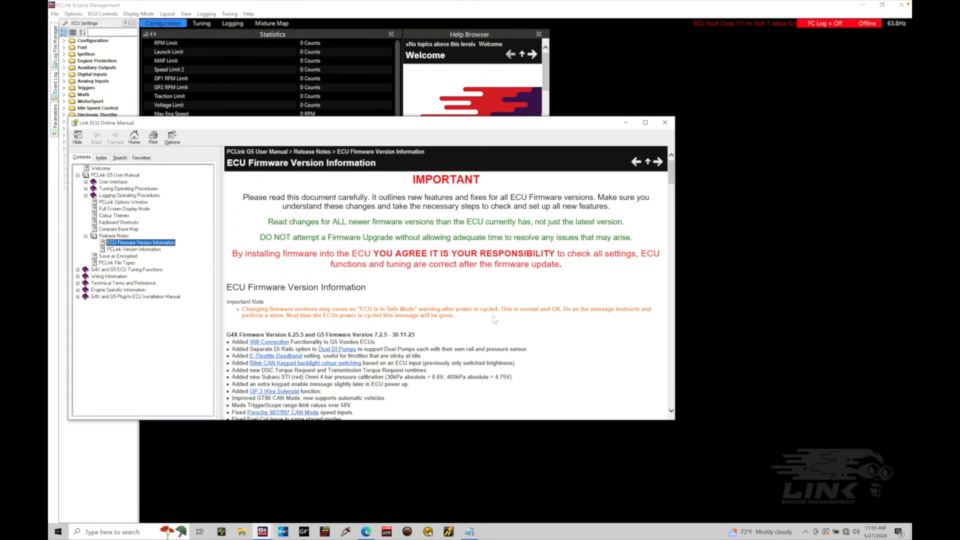
pyautogui.scroll(-5, 495, 360)
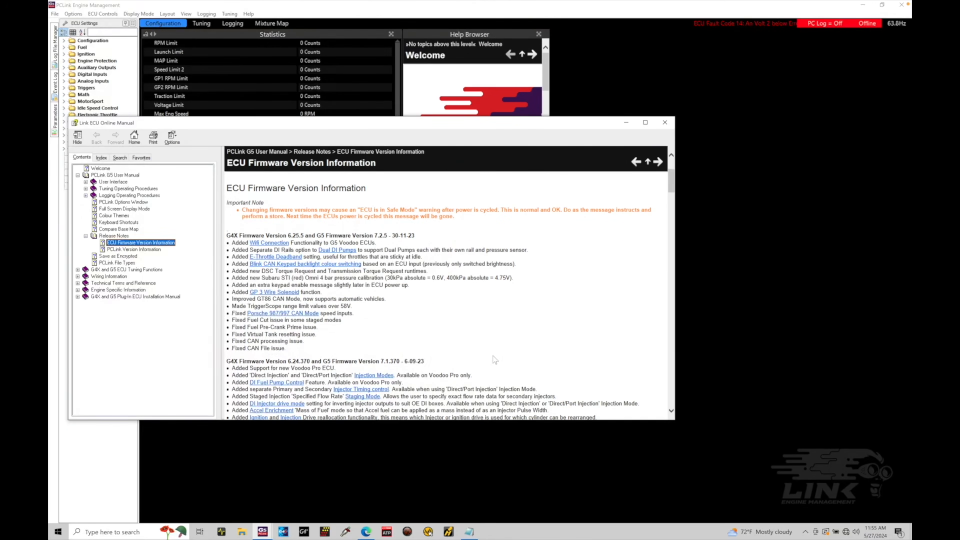
pyautogui.scroll(-20, 495, 360)
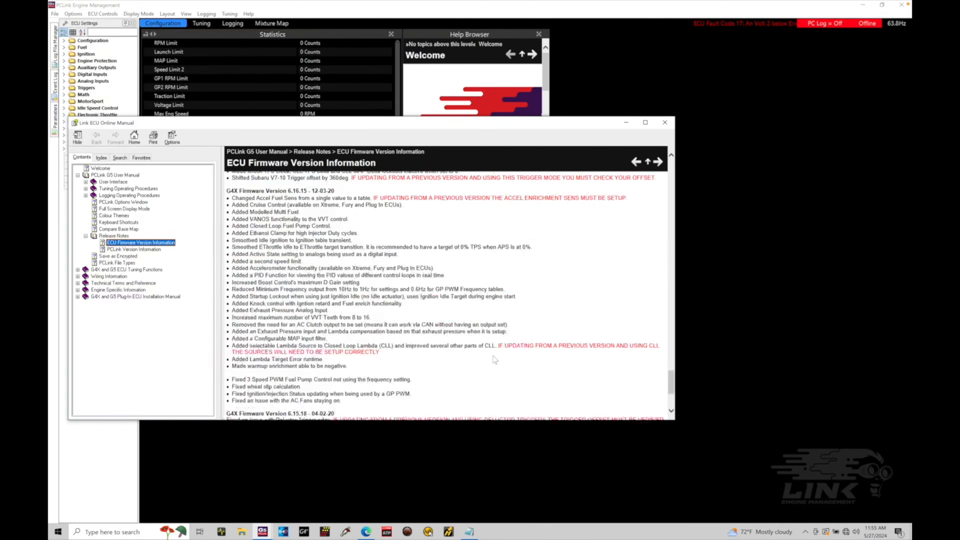
pyautogui.scroll(20, 495, 359)
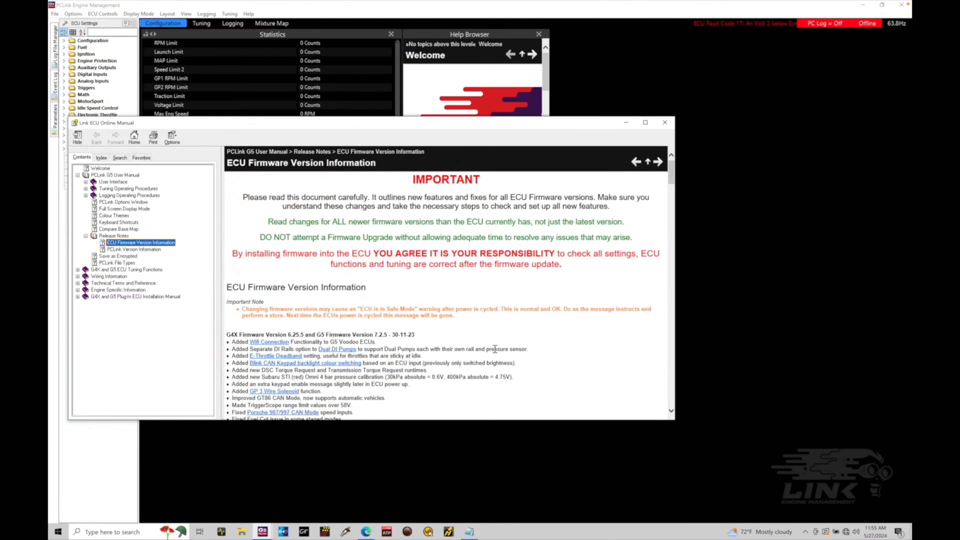
pyautogui.click(669, 120)
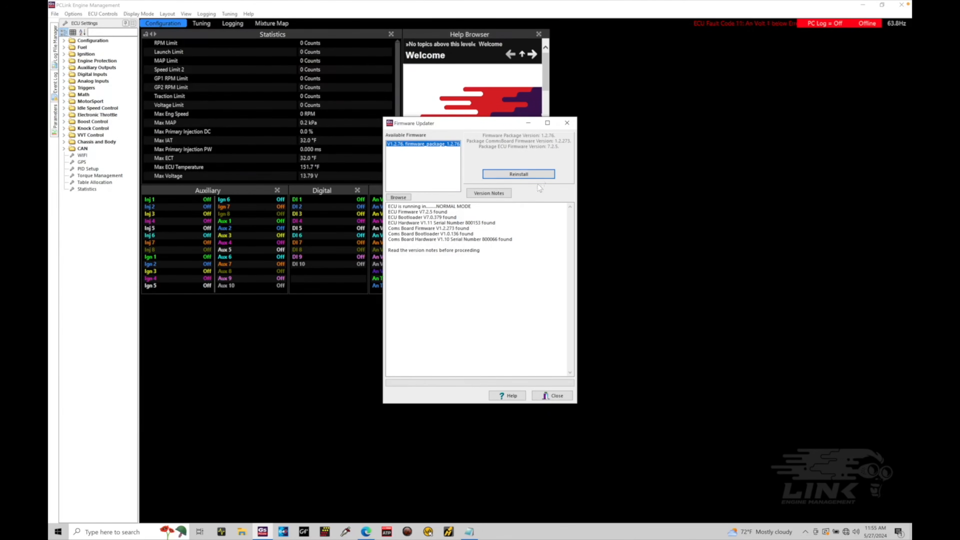
# Reinstall firmware package 1.2.76 on the ECU, accepting the version-notes and overwrite confirmations, and close the updater
pyautogui.click(534, 175)
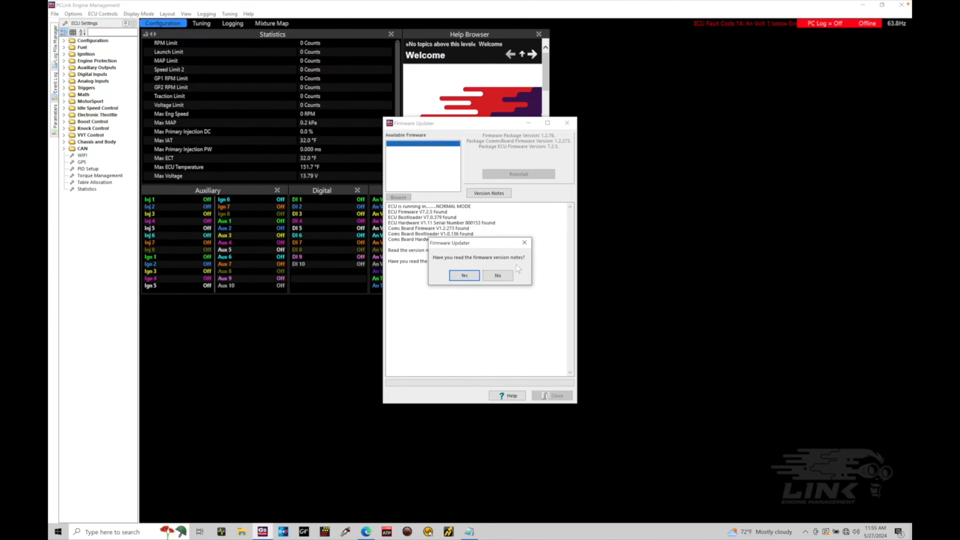
pyautogui.click(468, 280)
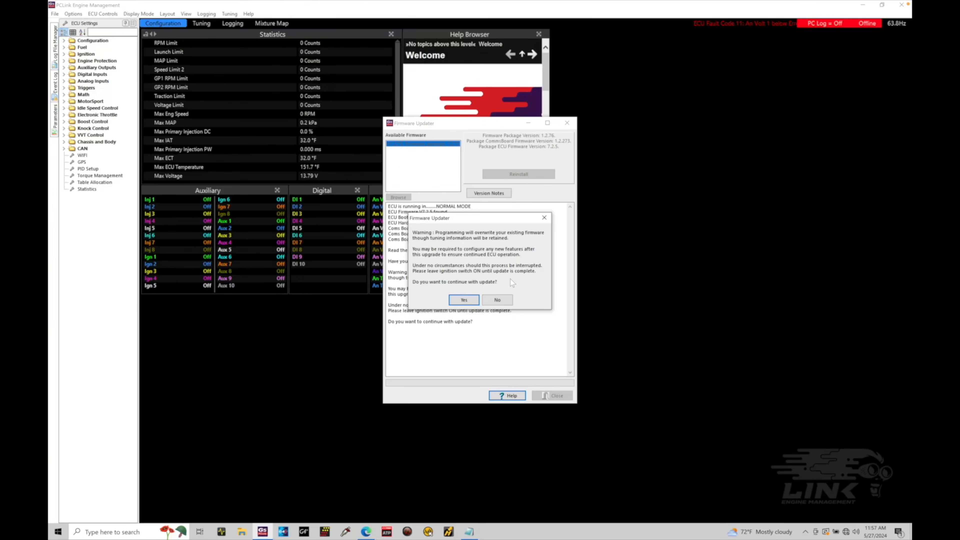
pyautogui.click(465, 299)
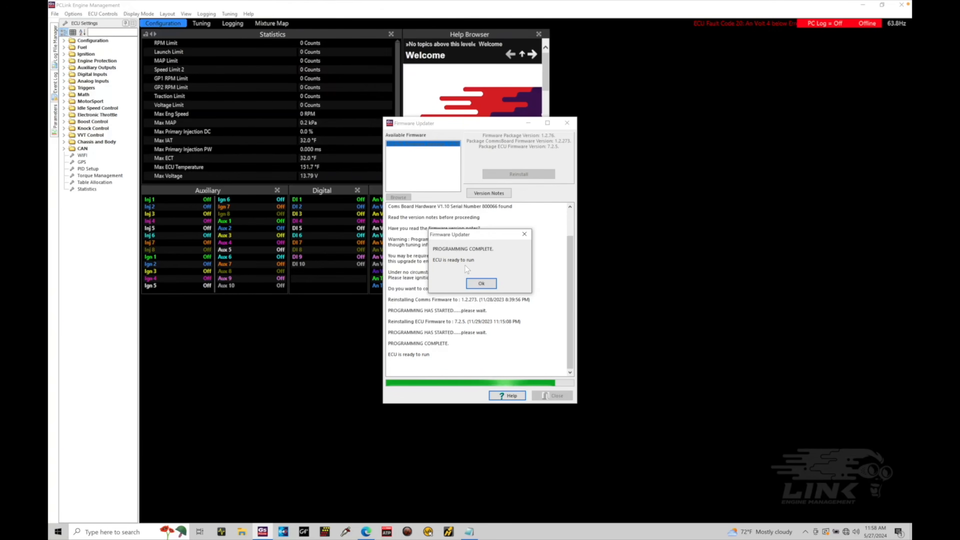
pyautogui.click(480, 284)
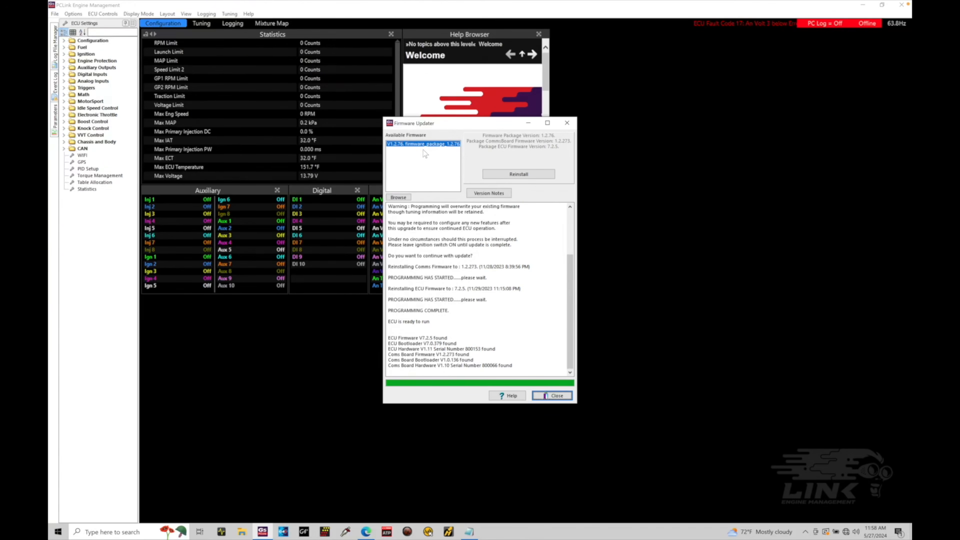
pyautogui.click(566, 123)
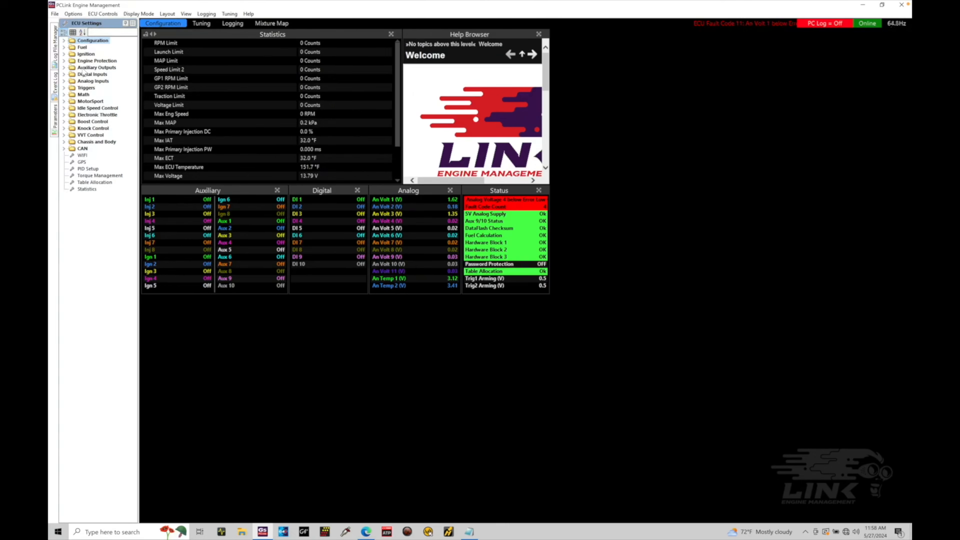
# Look through the Analog Inputs settings and the current layout's Tuning, Logging, Mixture Map and Configuration pages
pyautogui.click(64, 82)
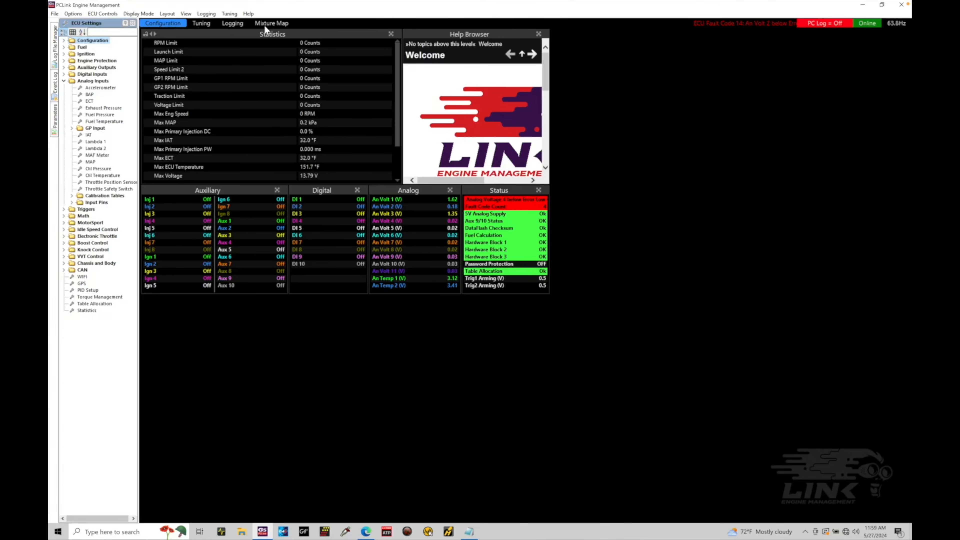
pyautogui.click(206, 24)
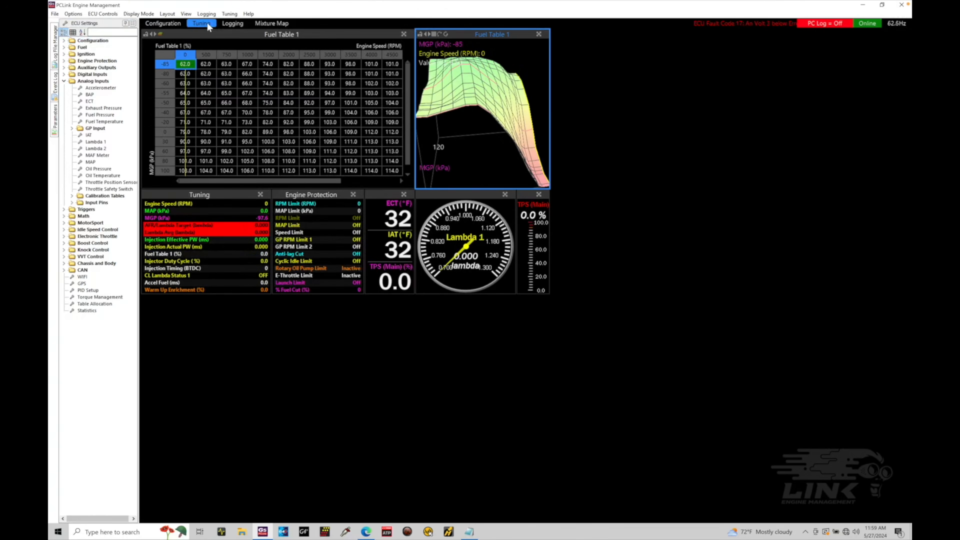
pyautogui.click(279, 124)
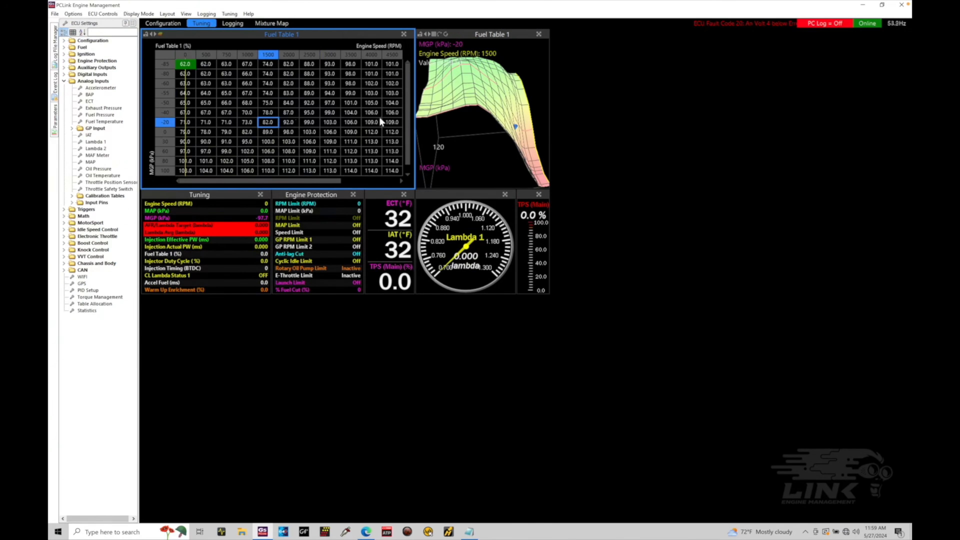
pyautogui.moveTo(505, 124); pyautogui.dragTo(454, 126)
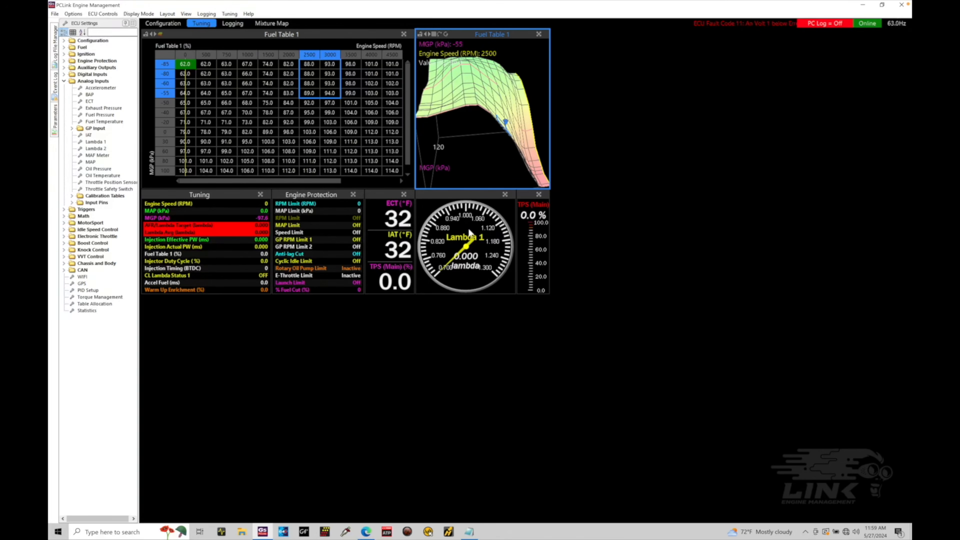
pyautogui.click(242, 25)
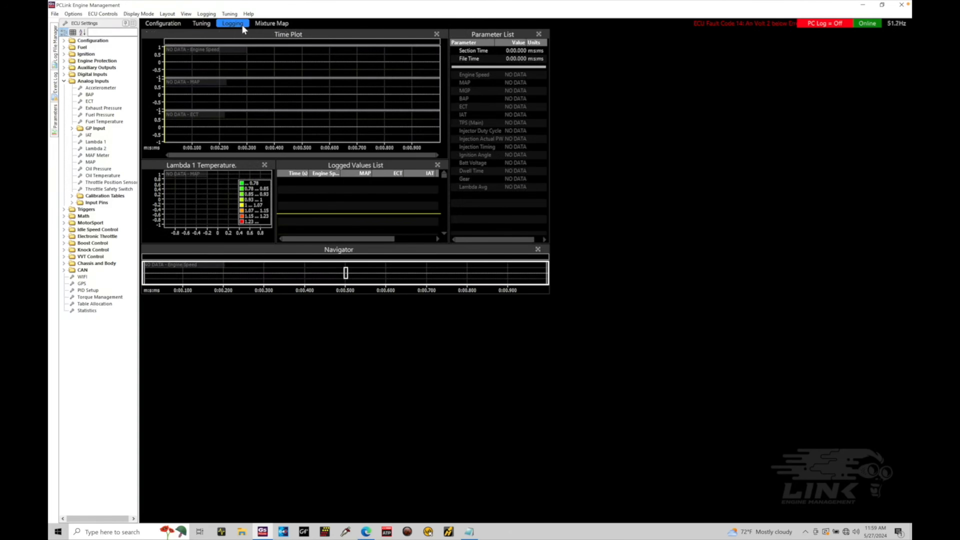
pyautogui.click(271, 24)
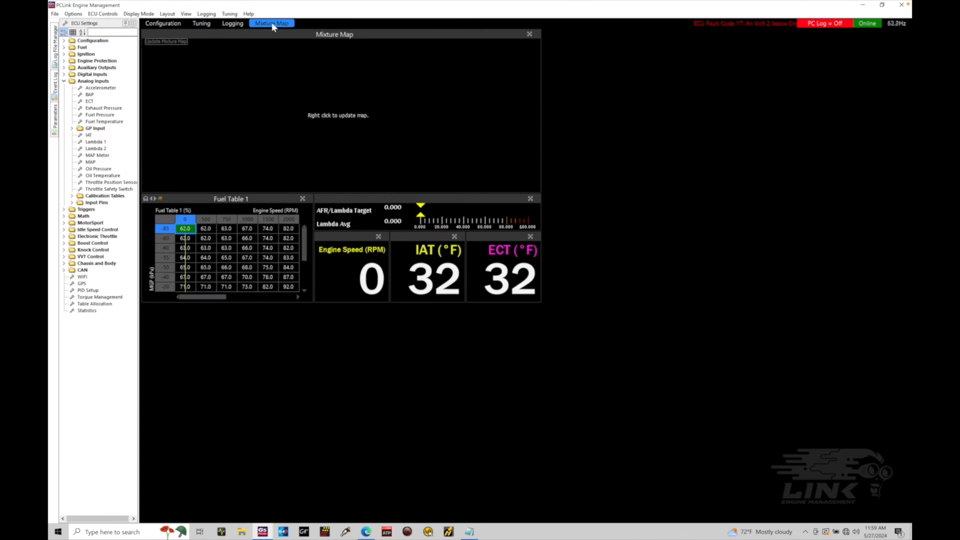
pyautogui.click(170, 25)
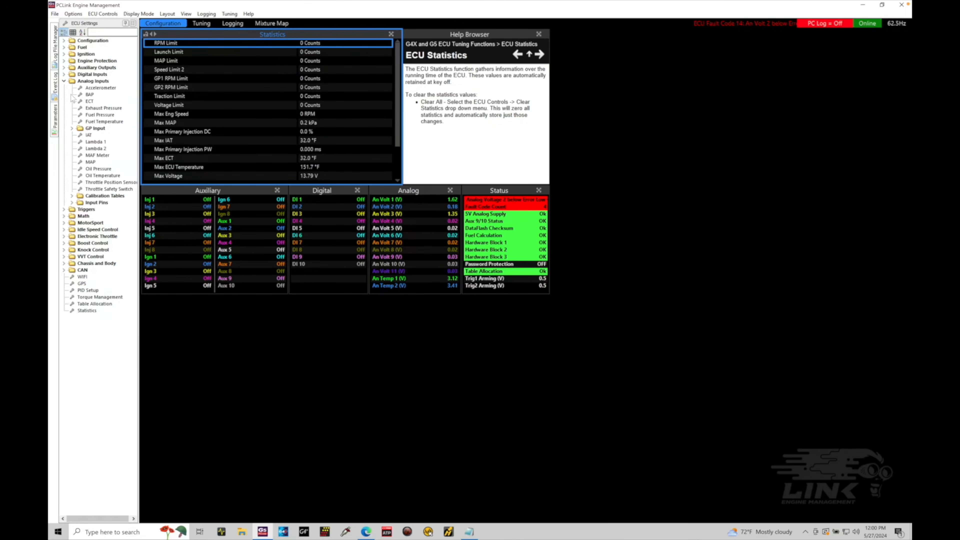
pyautogui.click(67, 88)
pyautogui.click(64, 81)
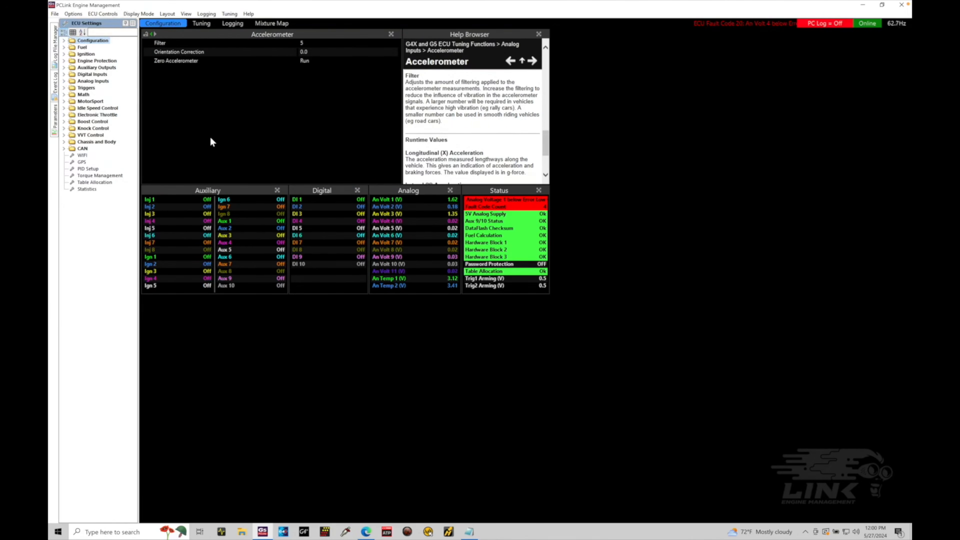
# Load the layout file New Tuning Layout 1920x1080 from the Layouts folder in C:\Link G5\PCLink G5
pyautogui.click(172, 14)
pyautogui.click(176, 31)
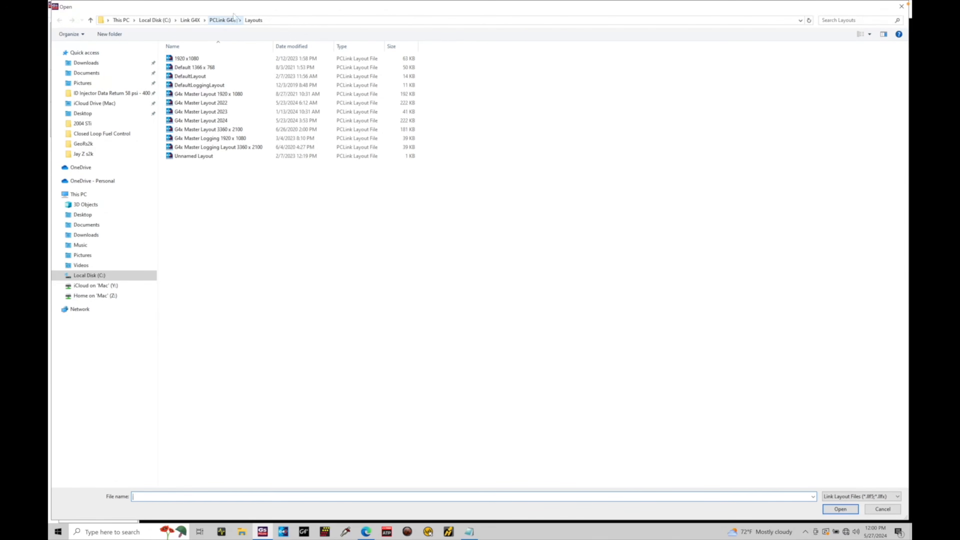
pyautogui.click(95, 275)
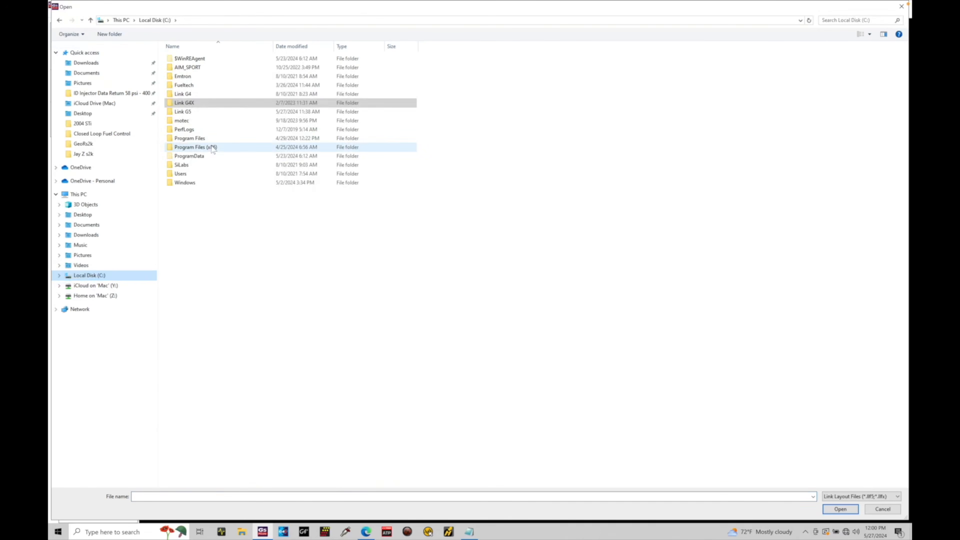
pyautogui.doubleClick(207, 113)
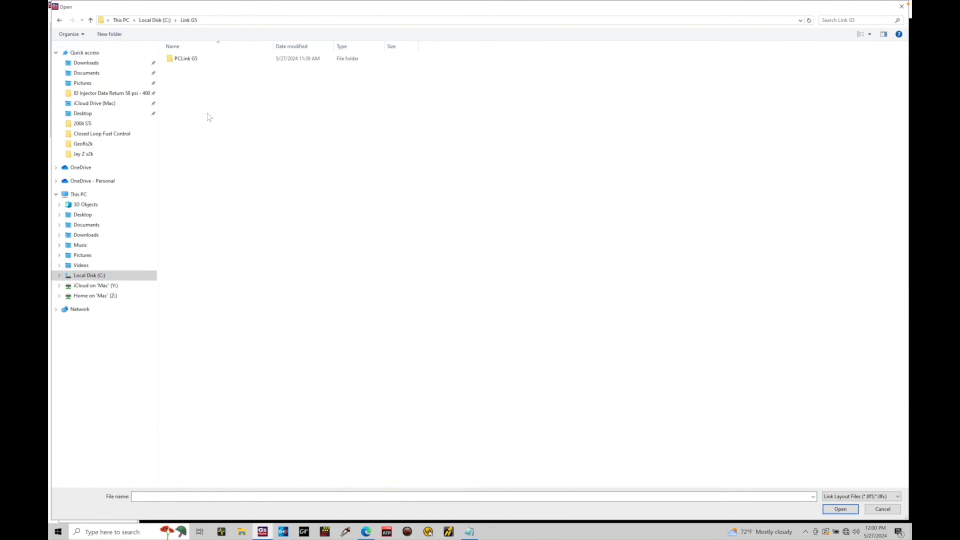
pyautogui.doubleClick(200, 65)
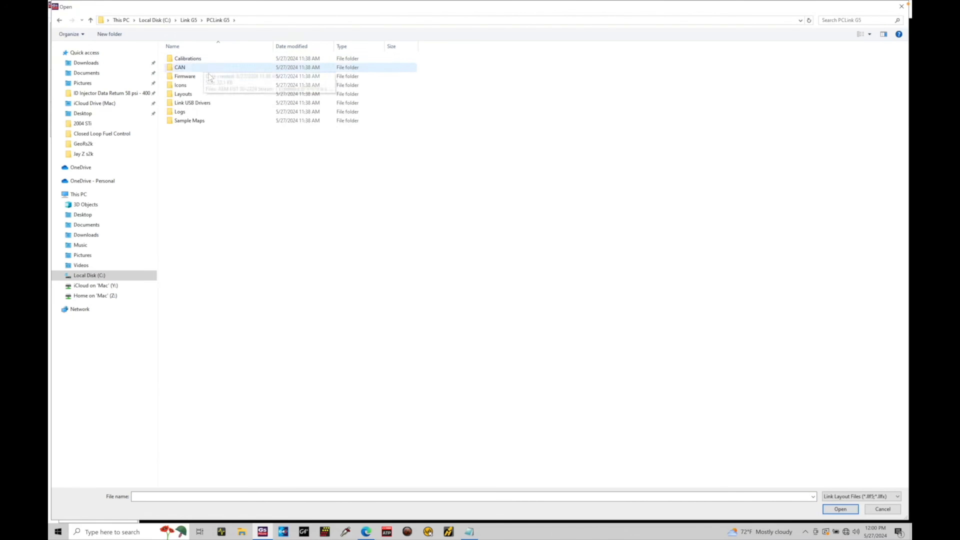
pyautogui.doubleClick(206, 97)
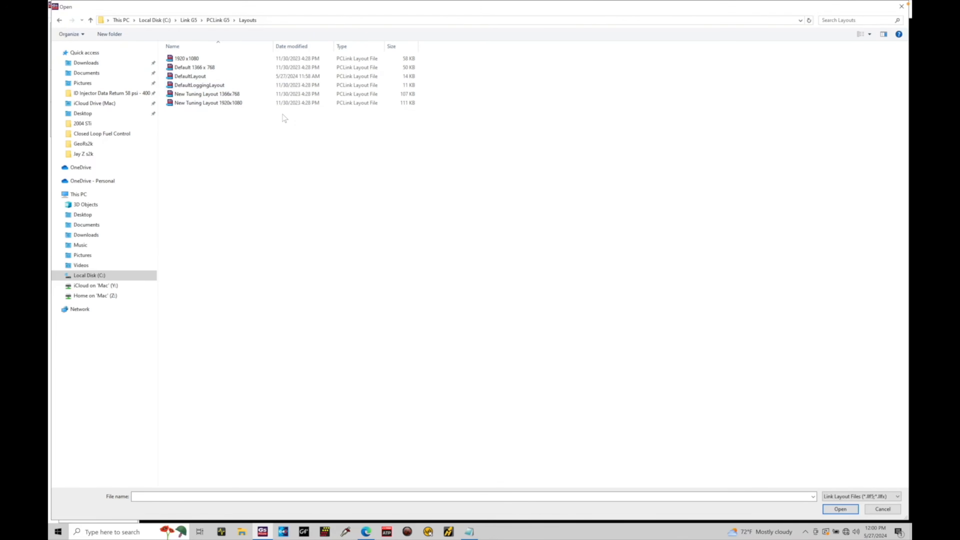
pyautogui.click(233, 106)
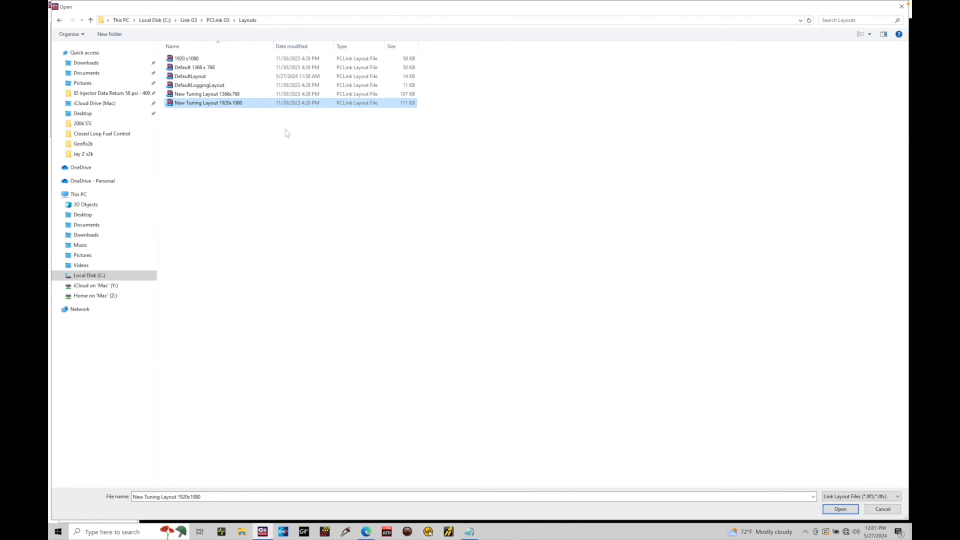
pyautogui.click(840, 509)
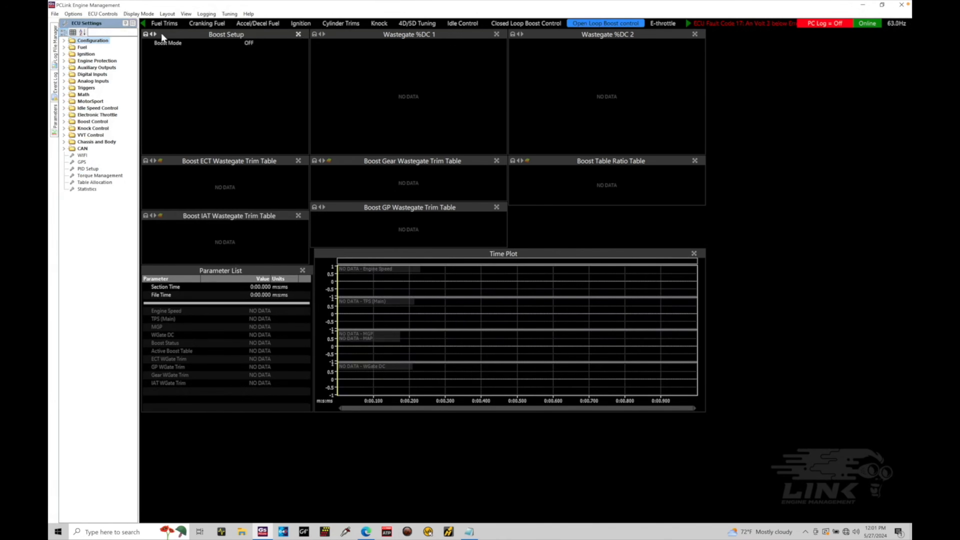
# Look through the layout's Configuration, Tuning, Logging, Main Setup, Injectors, Ignition Coils and Inputs pages
pyautogui.click(144, 23)
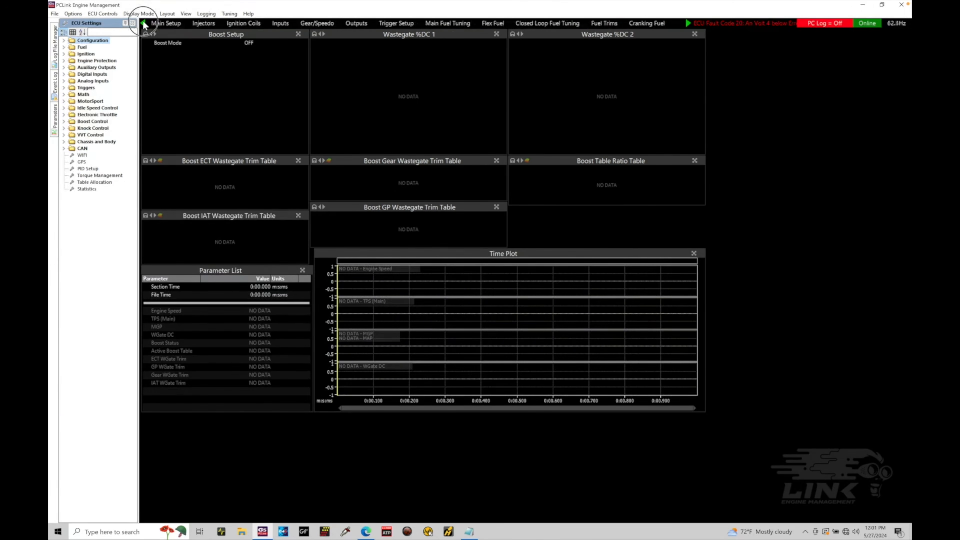
pyautogui.click(169, 23)
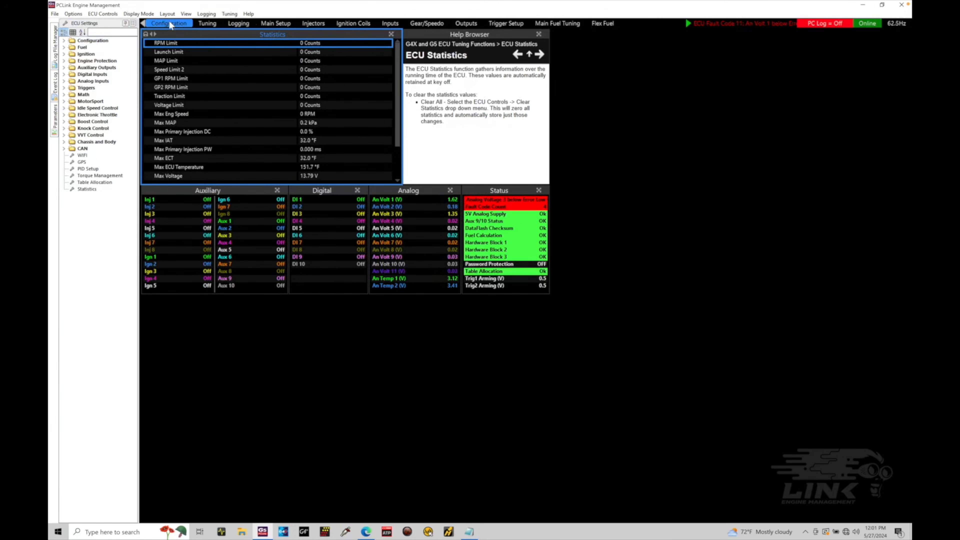
pyautogui.click(202, 23)
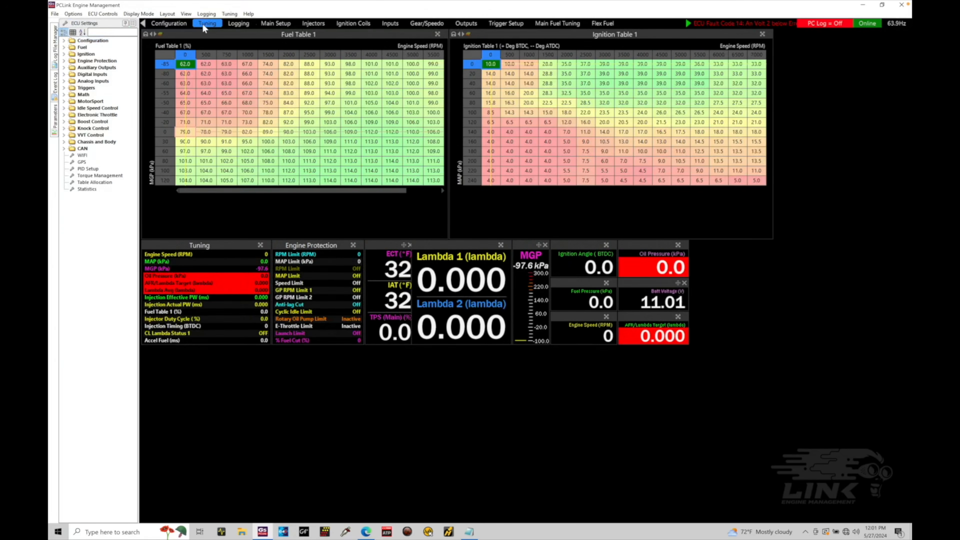
pyautogui.click(248, 24)
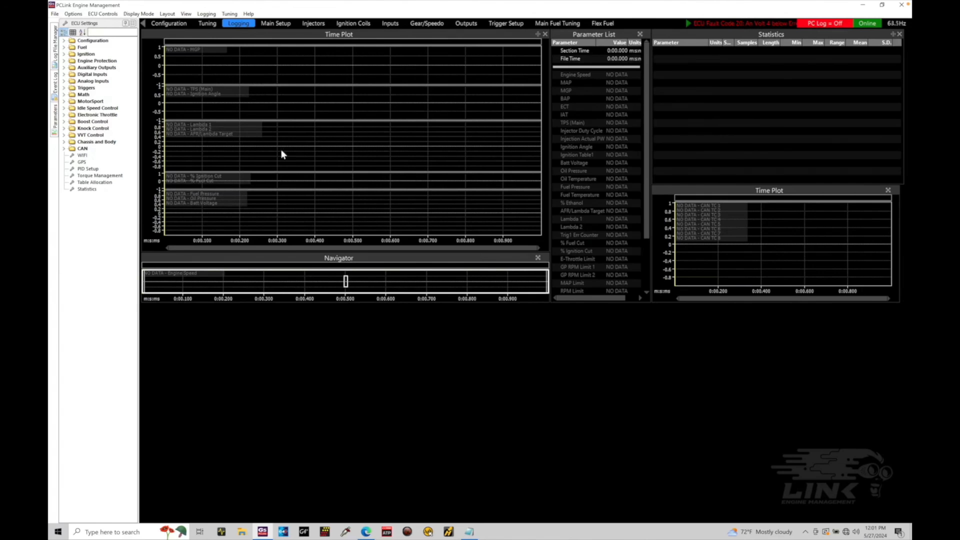
pyautogui.click(286, 24)
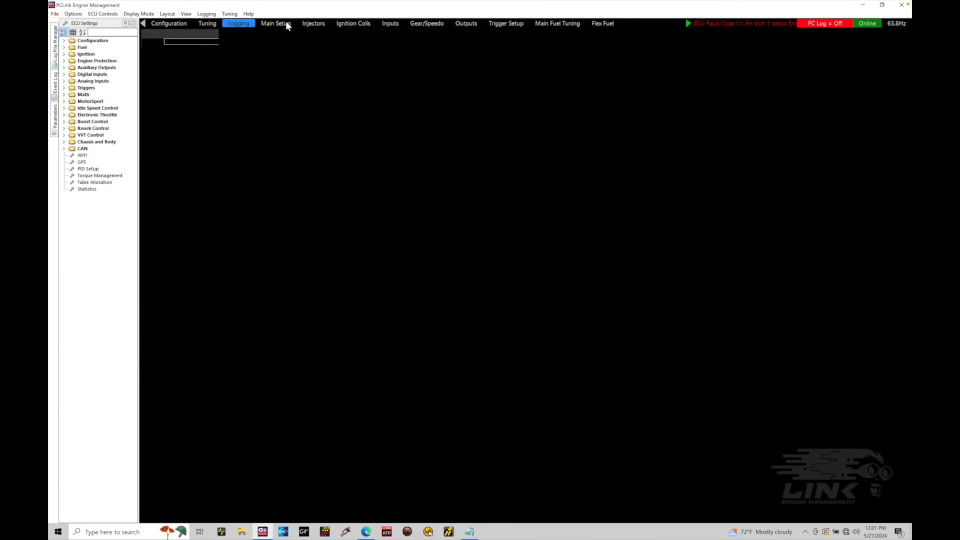
pyautogui.click(315, 25)
pyautogui.click(356, 26)
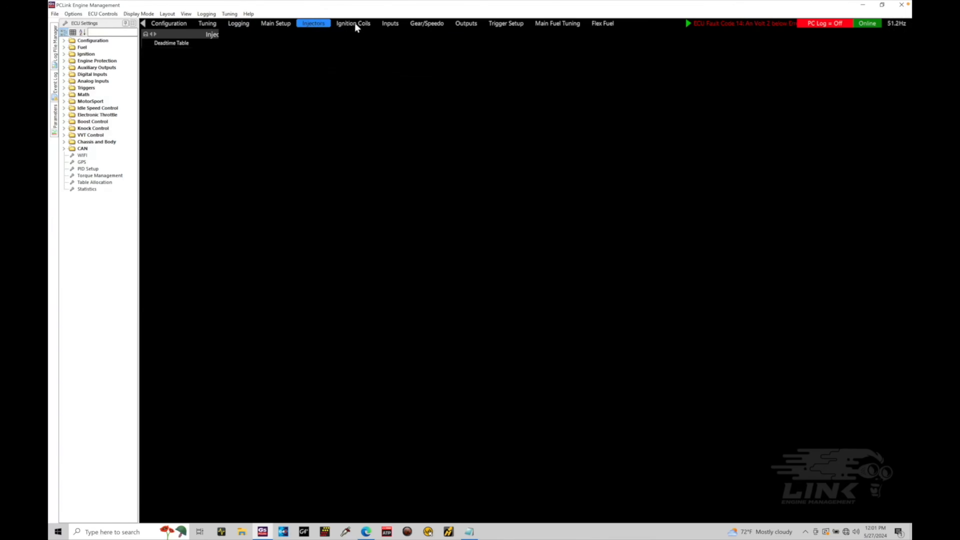
pyautogui.click(390, 26)
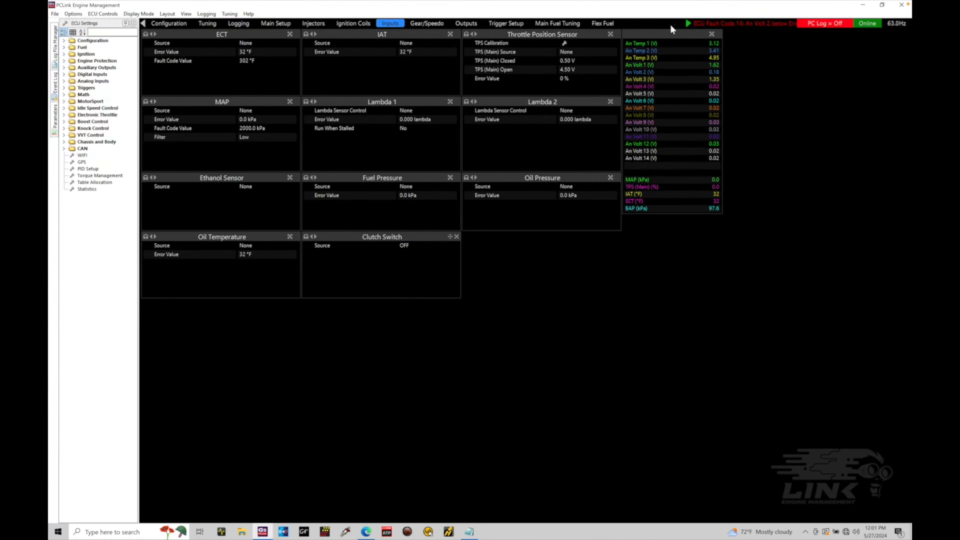
# Browse the names of the layout's remaining pages as far as Launch and return to the first ones
pyautogui.click(687, 24)
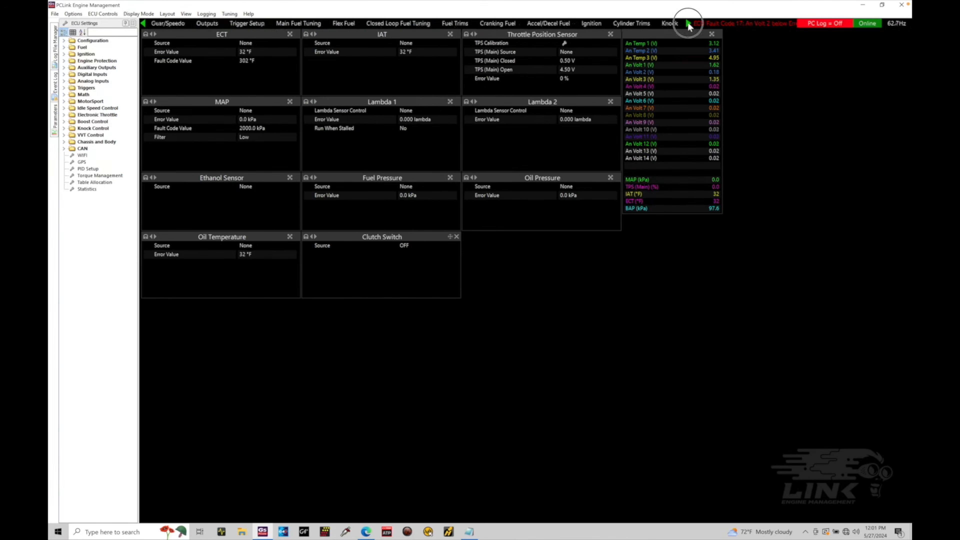
pyautogui.click(688, 25)
pyautogui.click(688, 24)
pyautogui.click(688, 25)
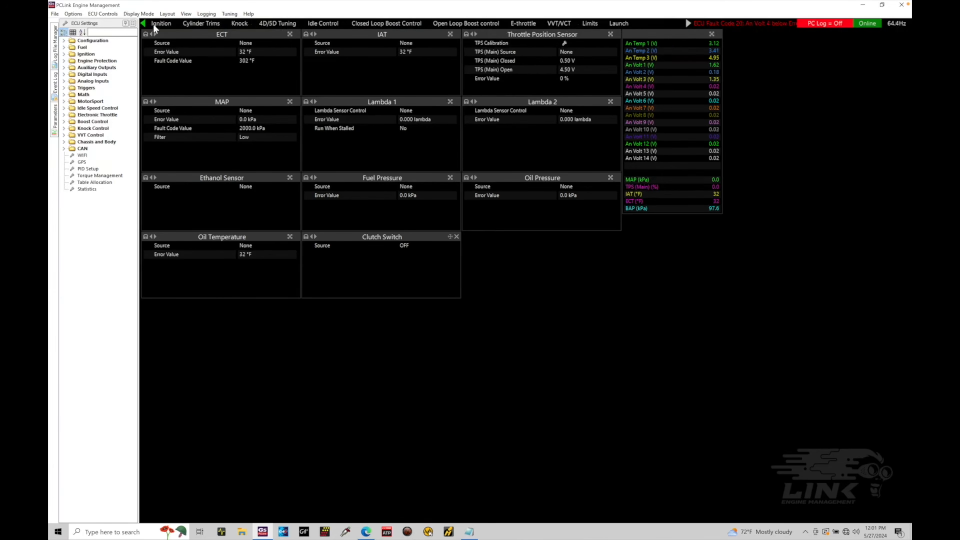
pyautogui.click(144, 24)
pyautogui.click(144, 23)
pyautogui.click(144, 24)
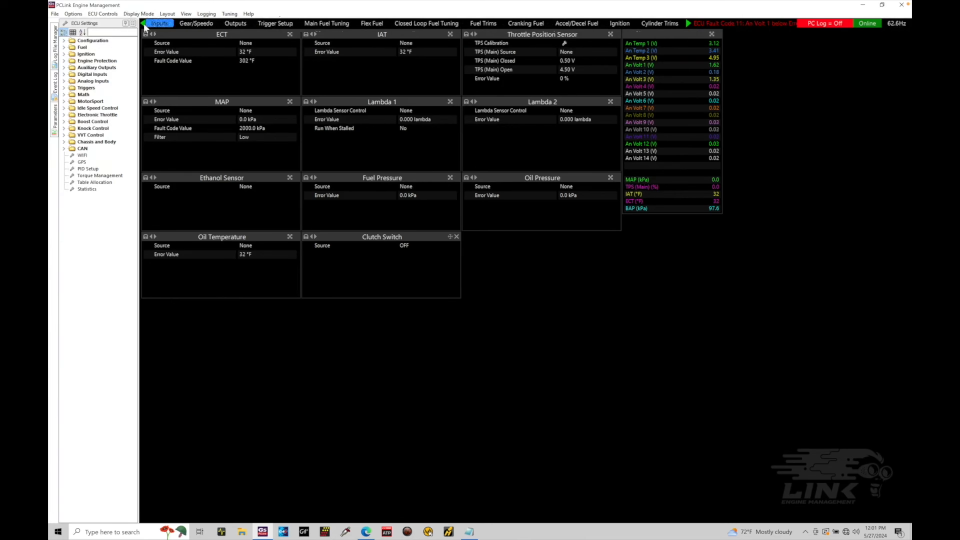
pyautogui.click(144, 24)
pyautogui.click(144, 23)
# View the Fuel Trims page and the layout's full page list, and look at the Main Setup and Main Fuel Tuning pages
pyautogui.click(167, 13)
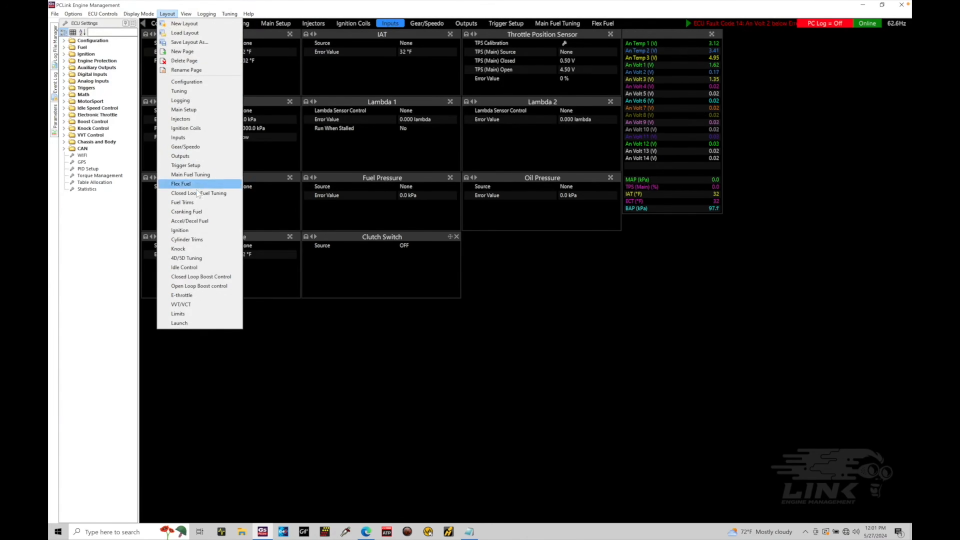
pyautogui.click(196, 203)
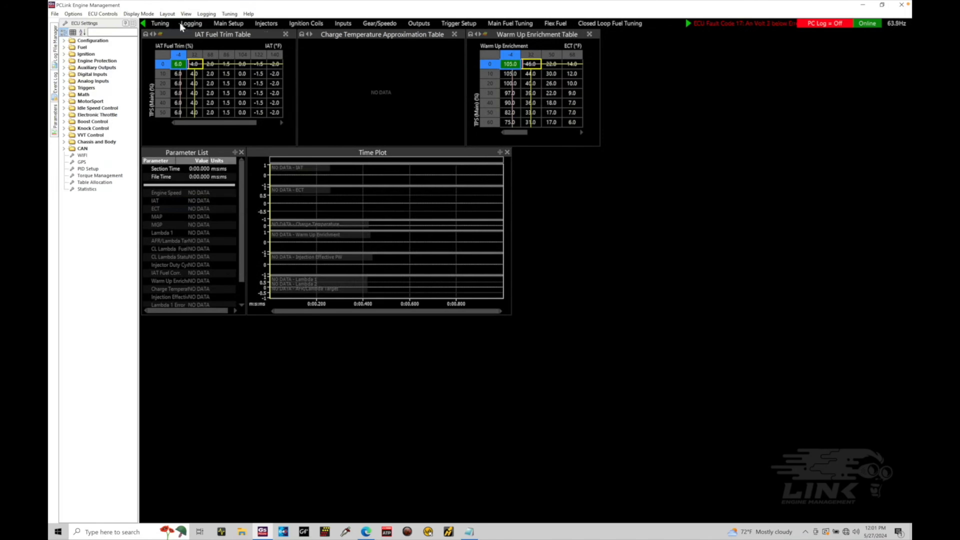
pyautogui.click(168, 14)
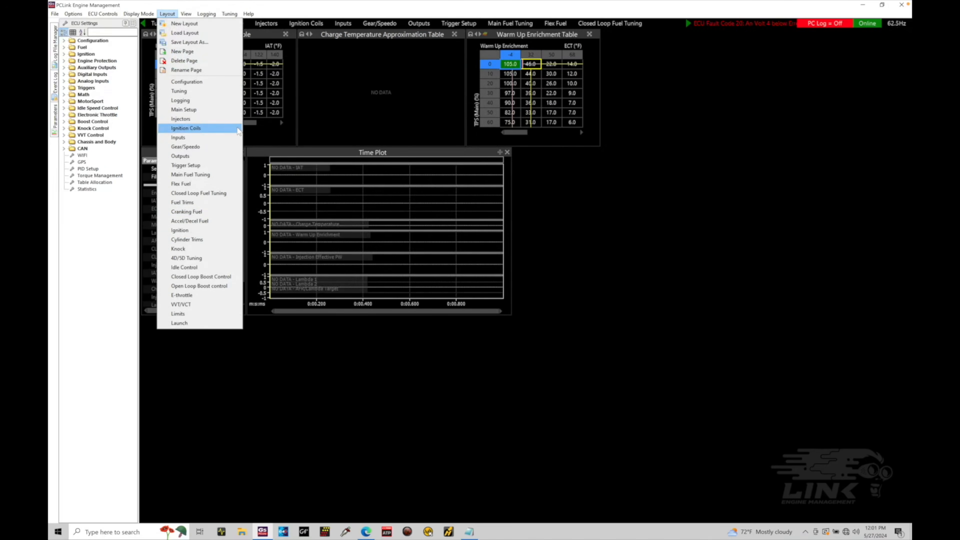
pyautogui.click(352, 101)
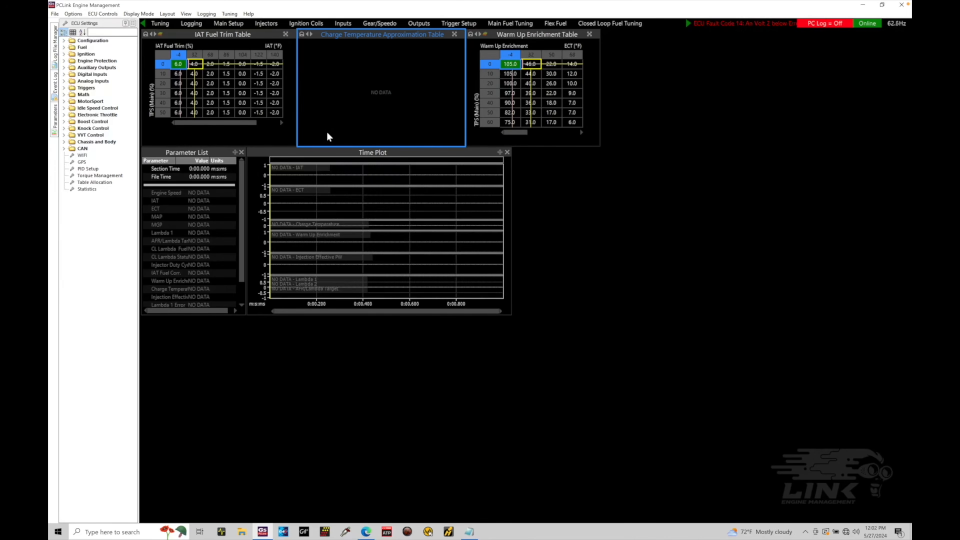
pyautogui.click(241, 24)
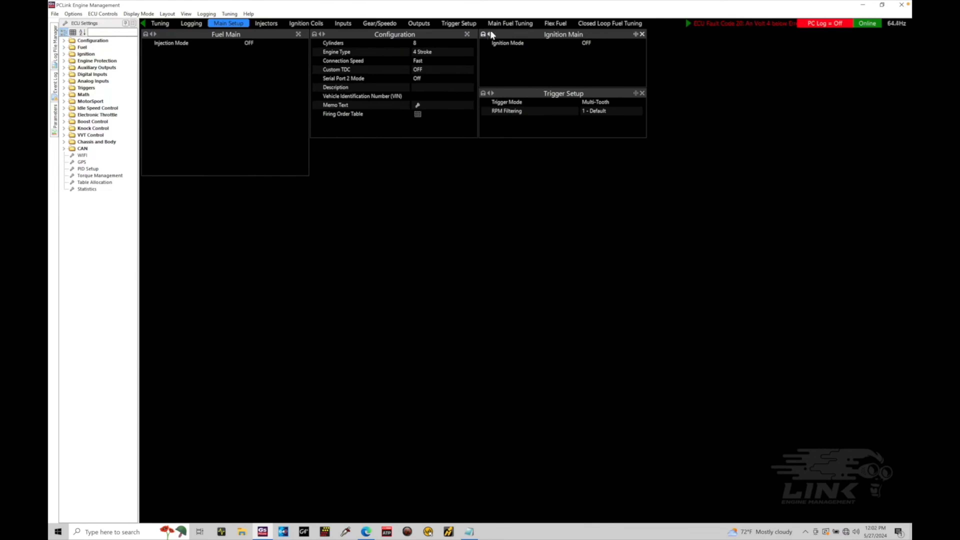
pyautogui.click(498, 24)
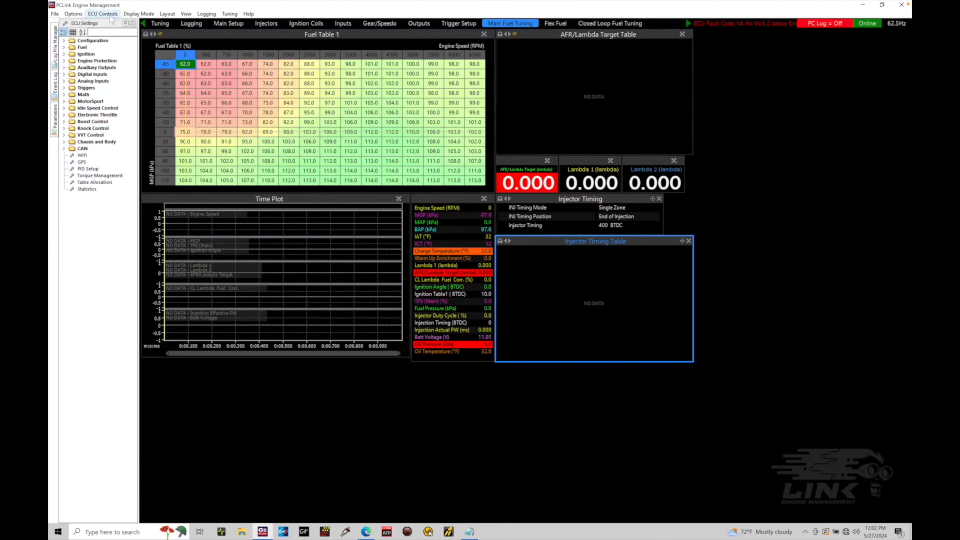
# Open the colour theme setup and apply the White theme to the layout
pyautogui.click(74, 14)
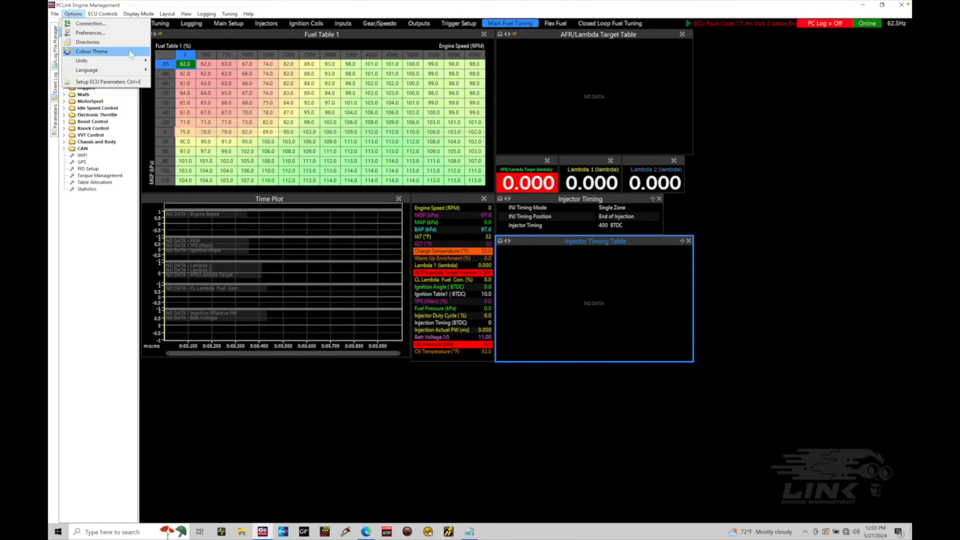
pyautogui.click(92, 51)
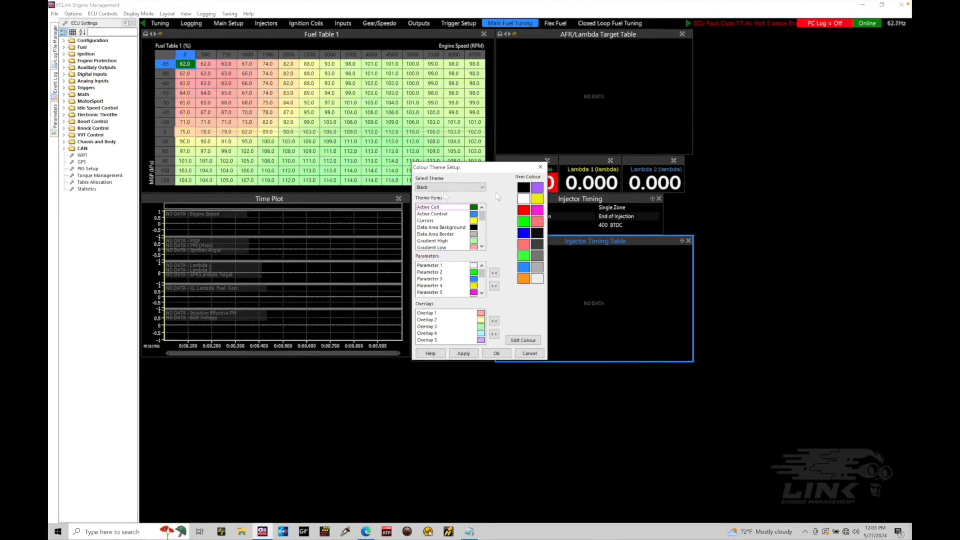
pyautogui.click(483, 188)
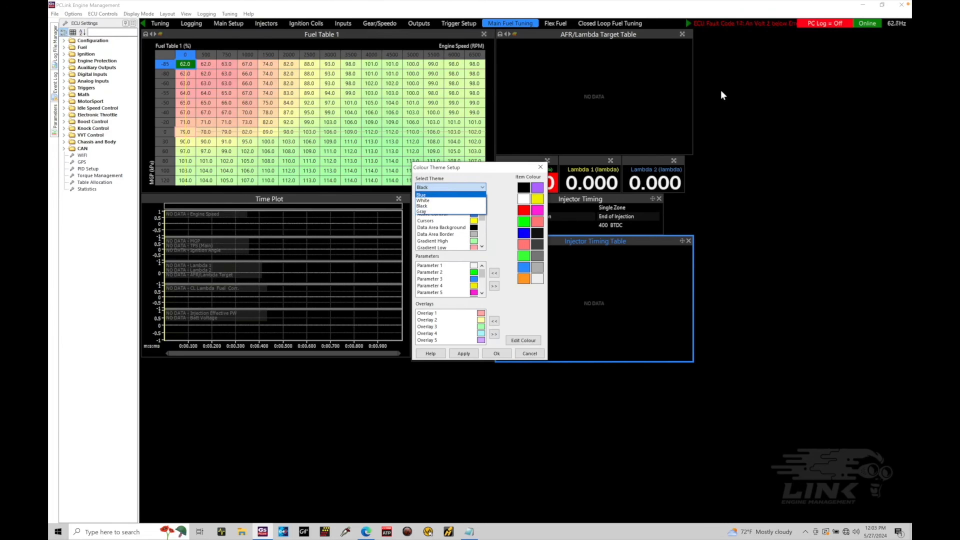
pyautogui.click(460, 200)
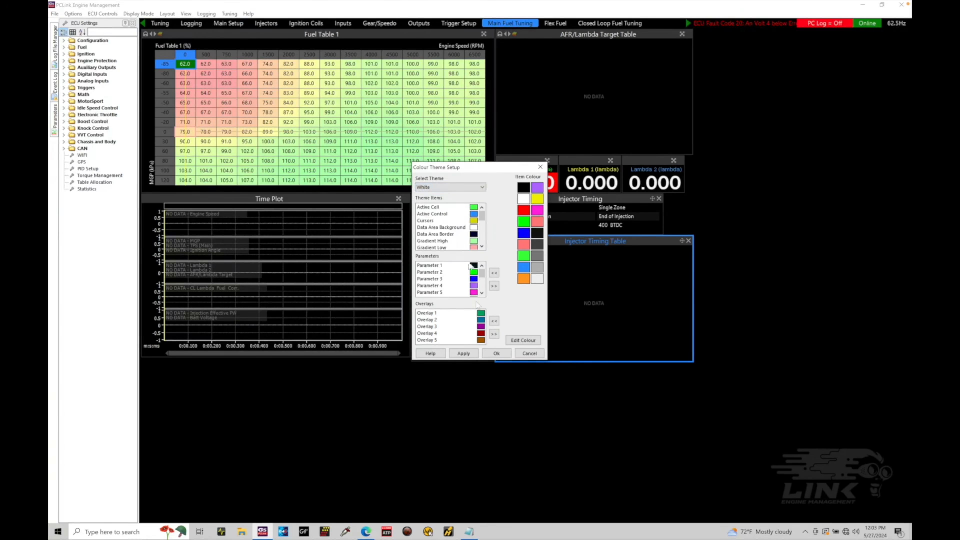
pyautogui.click(470, 357)
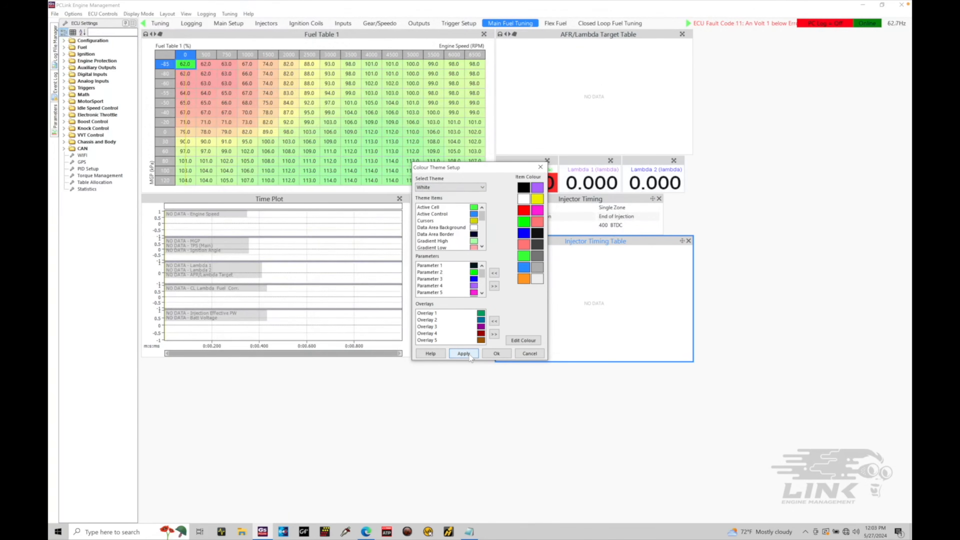
# Apply the Gray colour theme to the layout
pyautogui.click(480, 189)
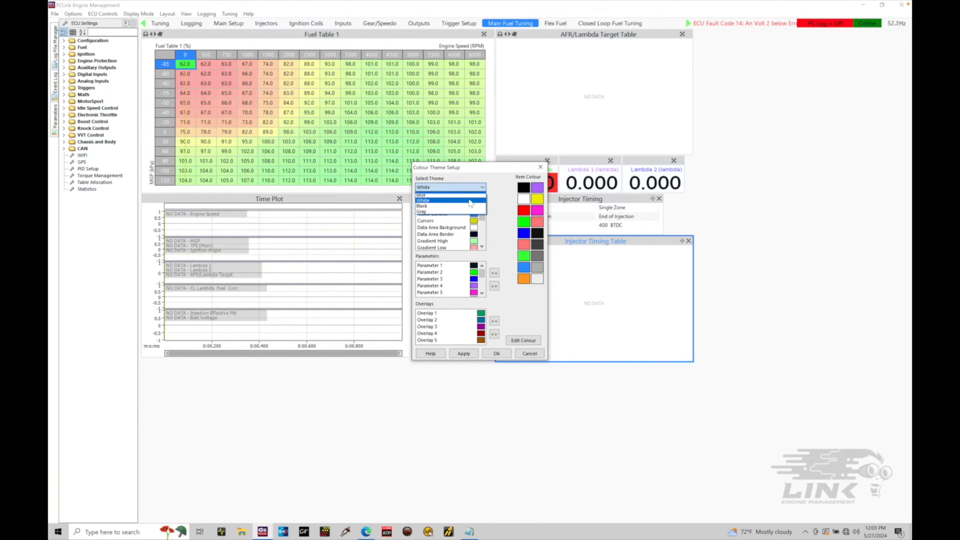
pyautogui.click(467, 211)
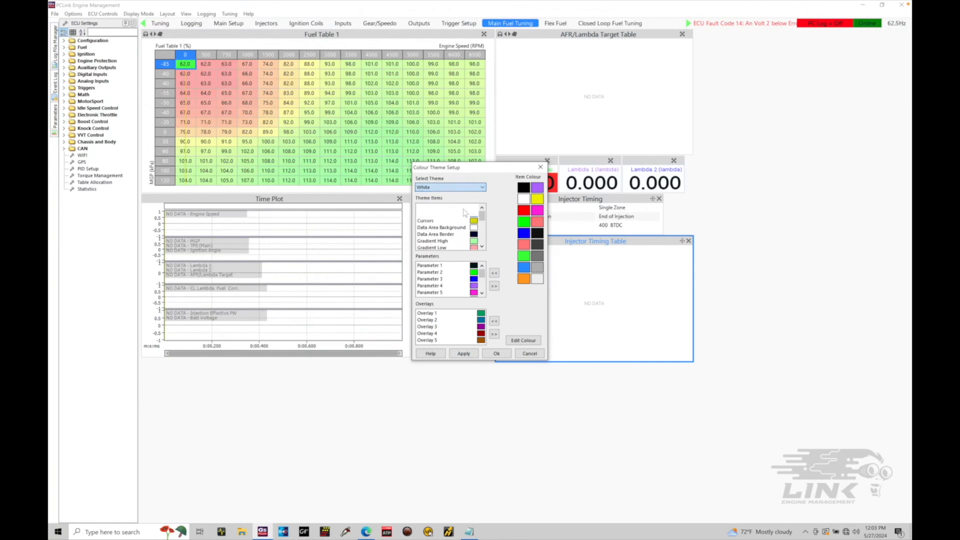
pyautogui.click(471, 357)
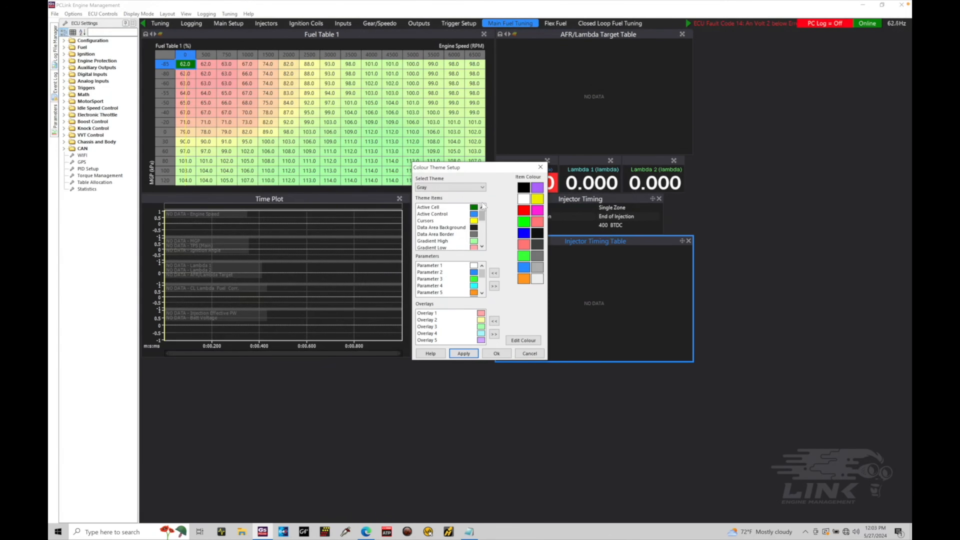
# Apply the Blue colour theme to the layout
pyautogui.click(481, 187)
pyautogui.click(467, 195)
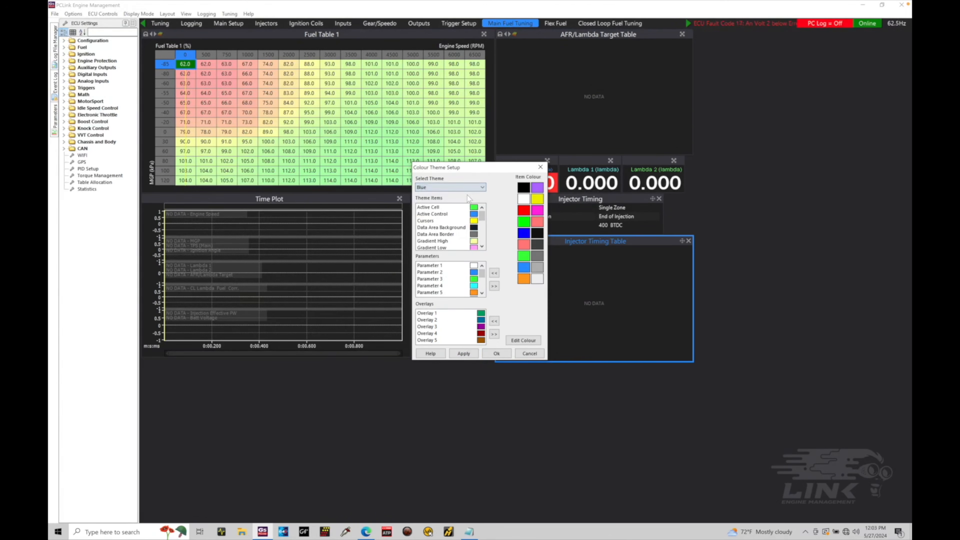
pyautogui.click(469, 354)
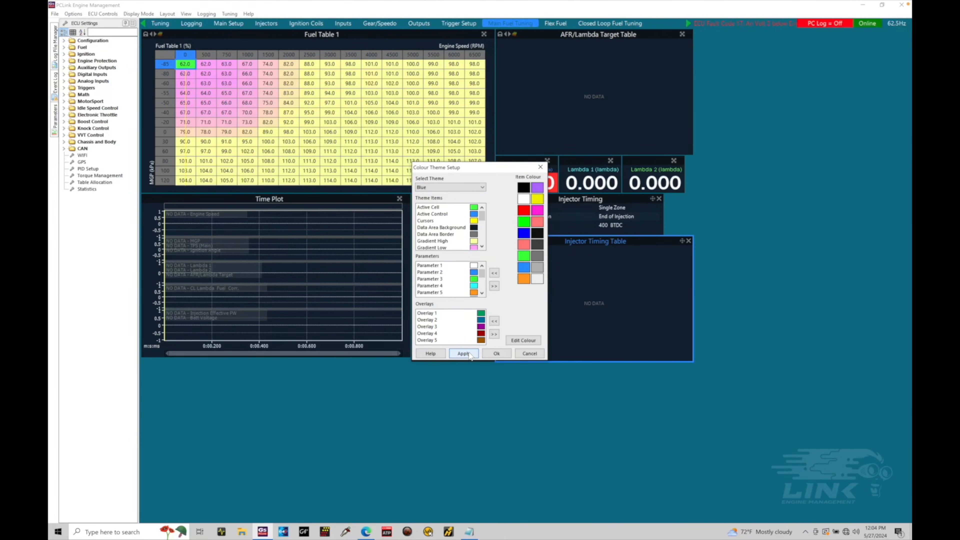
pyautogui.click(469, 354)
# Set the theme's Active Cell colour to yellow and apply it
pyautogui.click(475, 208)
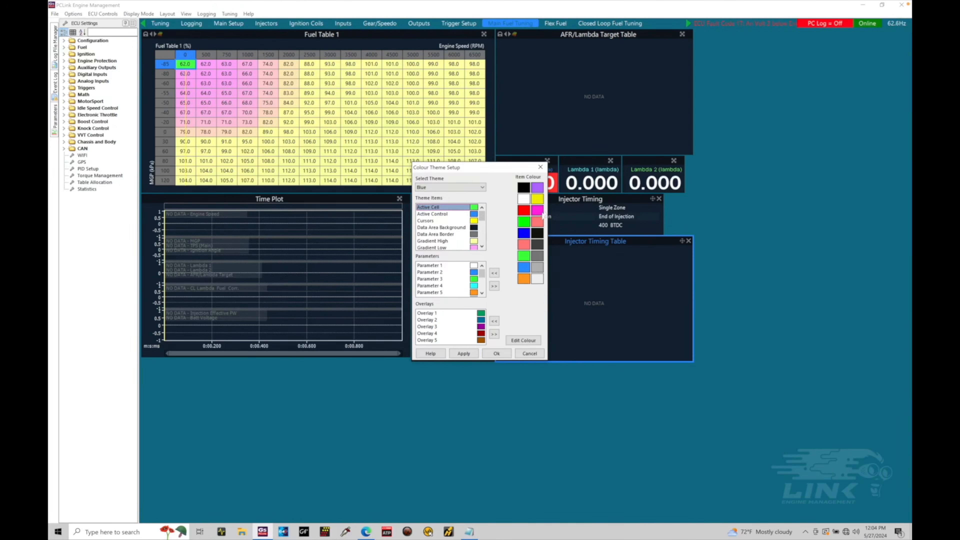
pyautogui.click(537, 199)
pyautogui.click(463, 353)
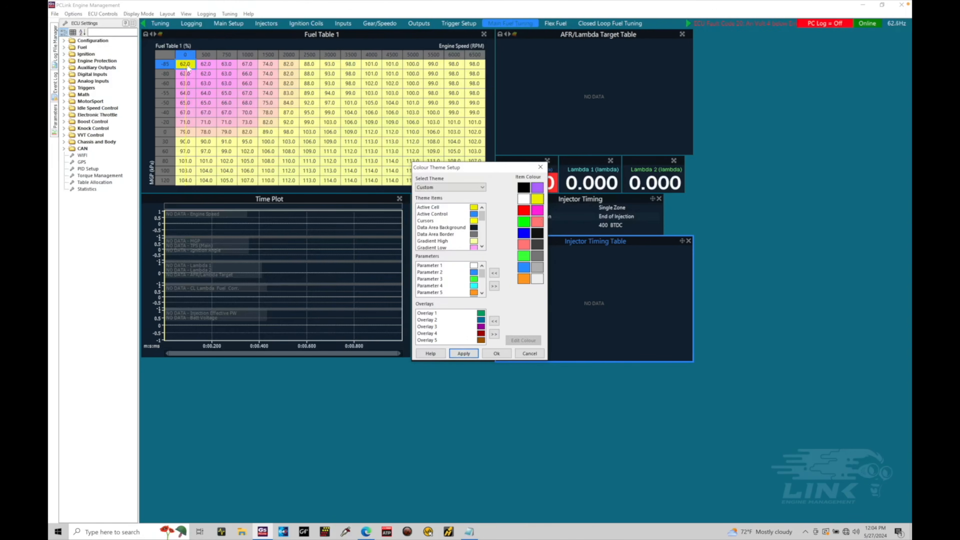
# Set the theme's Active Cell colour to bright green and apply it
pyautogui.click(476, 209)
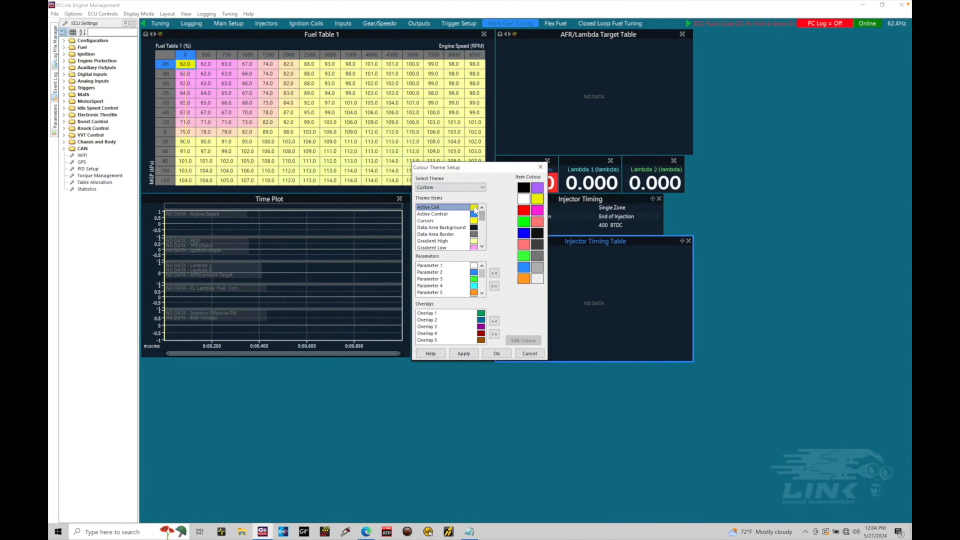
pyautogui.click(523, 221)
pyautogui.click(470, 353)
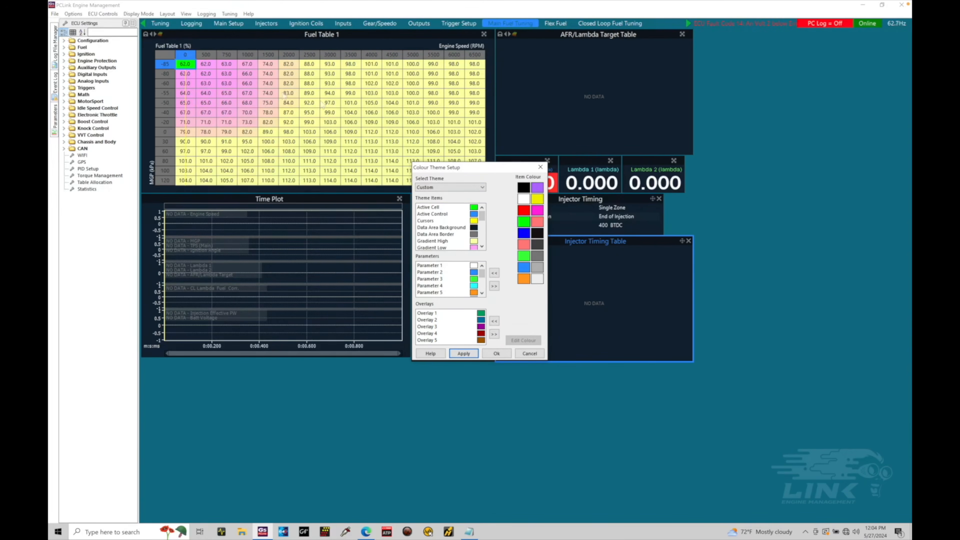
# Set the theme's Cursors colour to red, apply it, and move the colour setup dialog off the parameter list
pyautogui.click(453, 215)
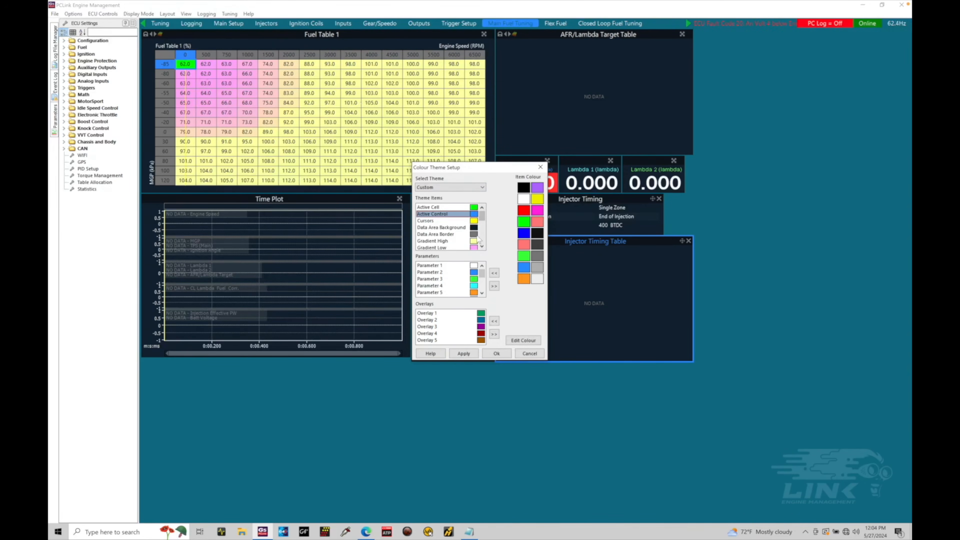
pyautogui.click(455, 220)
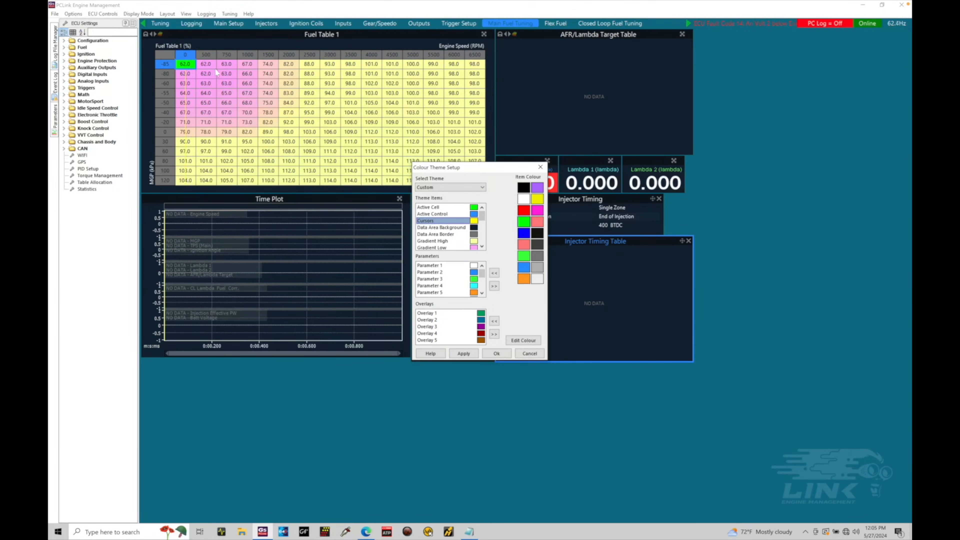
pyautogui.click(523, 210)
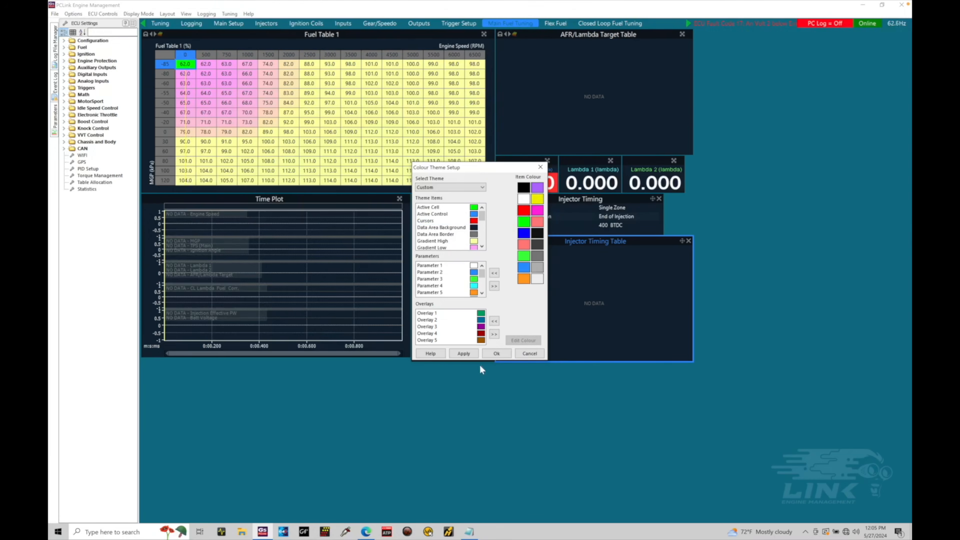
pyautogui.click(464, 353)
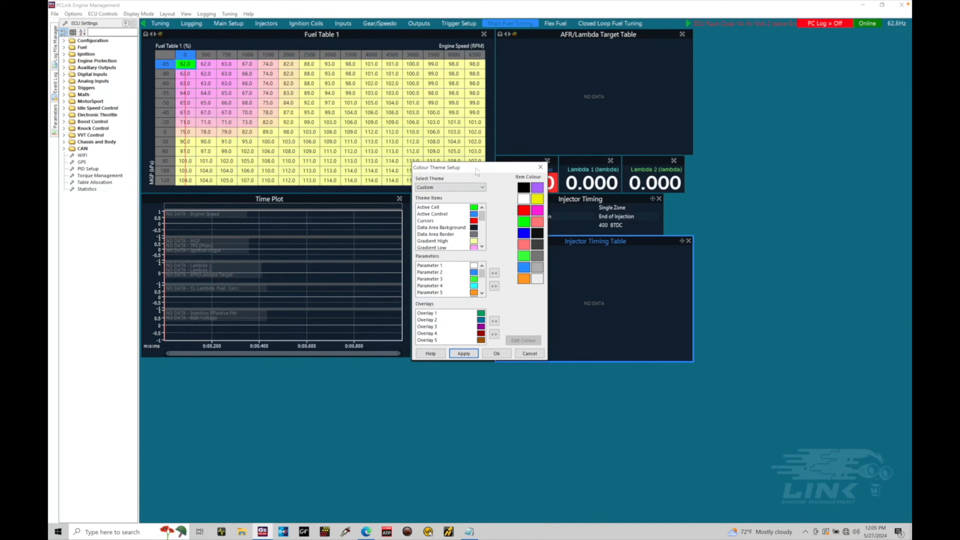
pyautogui.moveTo(479, 170); pyautogui.dragTo(554, 212)
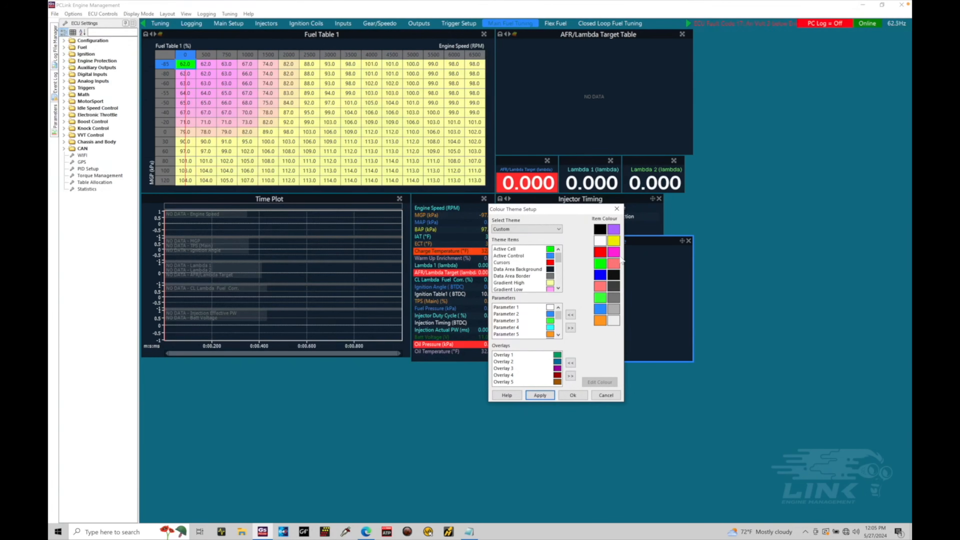
# Set the theme's Gradient Low colour to bright green, Gradient Middle to orange and Gradient High to red, and apply them
pyautogui.scroll(-3, 559, 290)
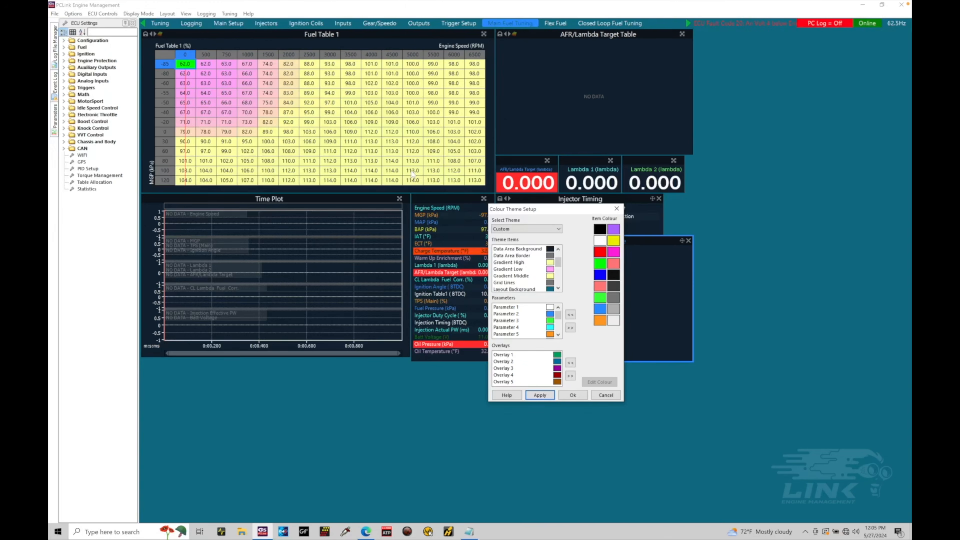
pyautogui.click(551, 276)
pyautogui.click(550, 269)
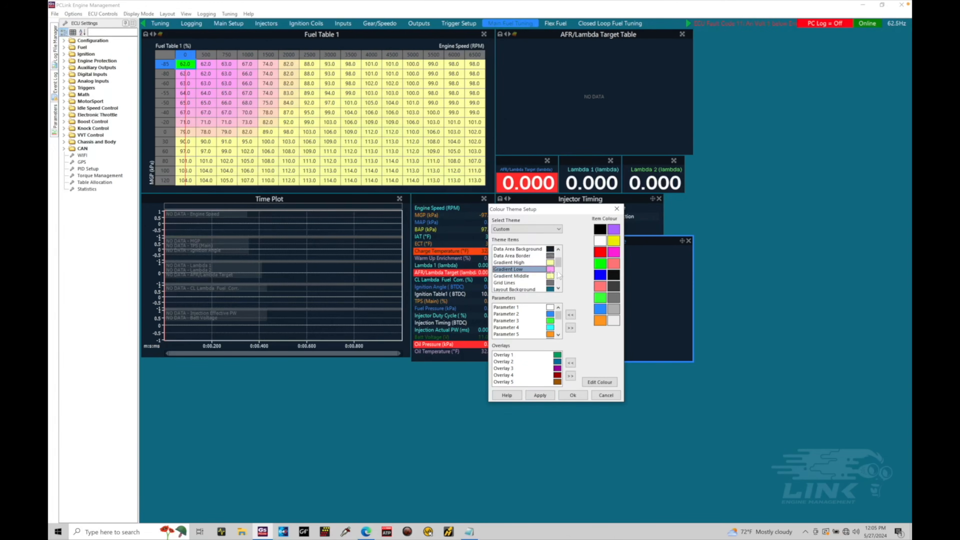
pyautogui.click(602, 265)
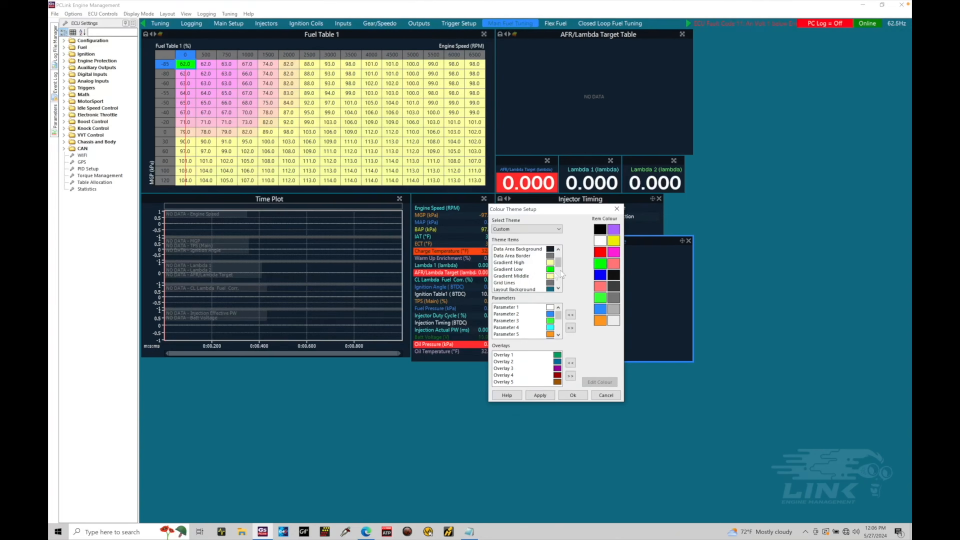
pyautogui.click(550, 276)
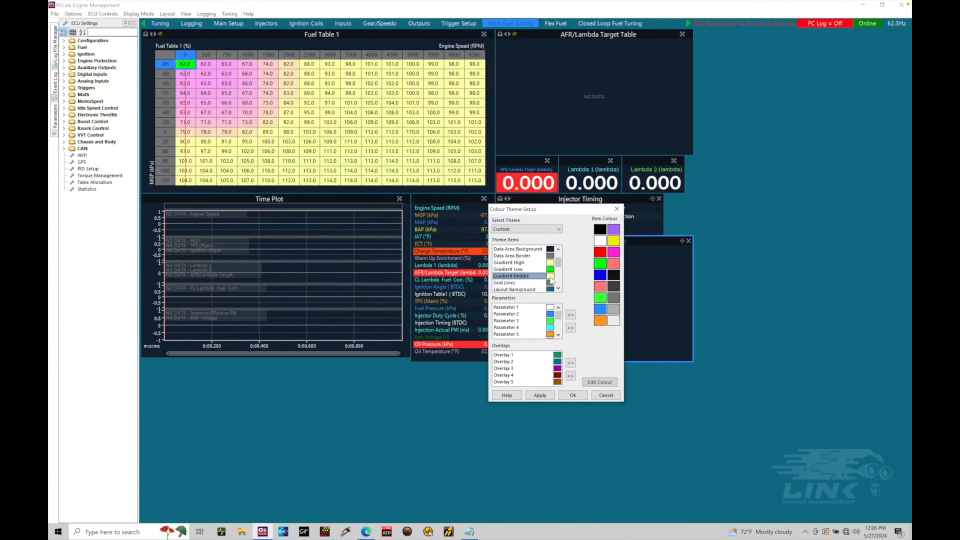
pyautogui.click(600, 321)
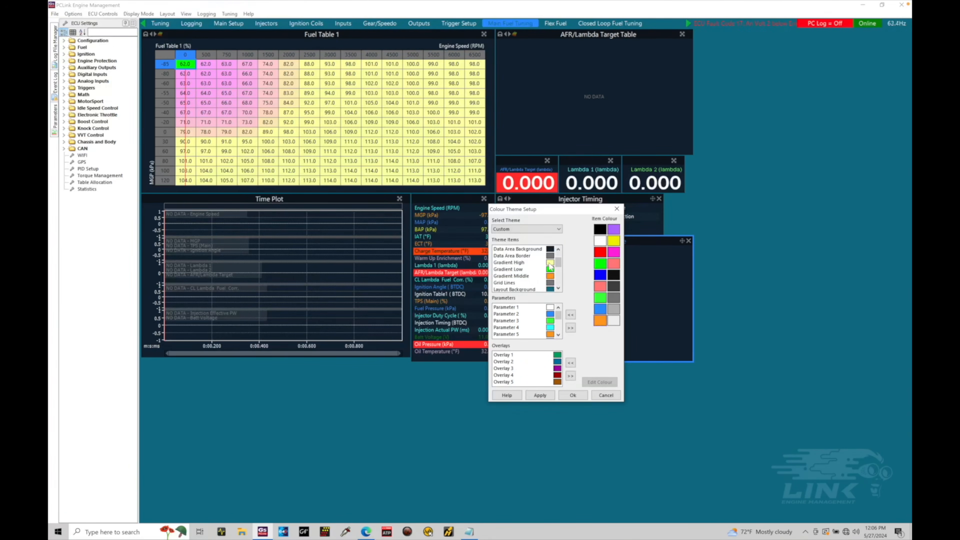
pyautogui.click(544, 263)
pyautogui.click(601, 252)
pyautogui.click(548, 395)
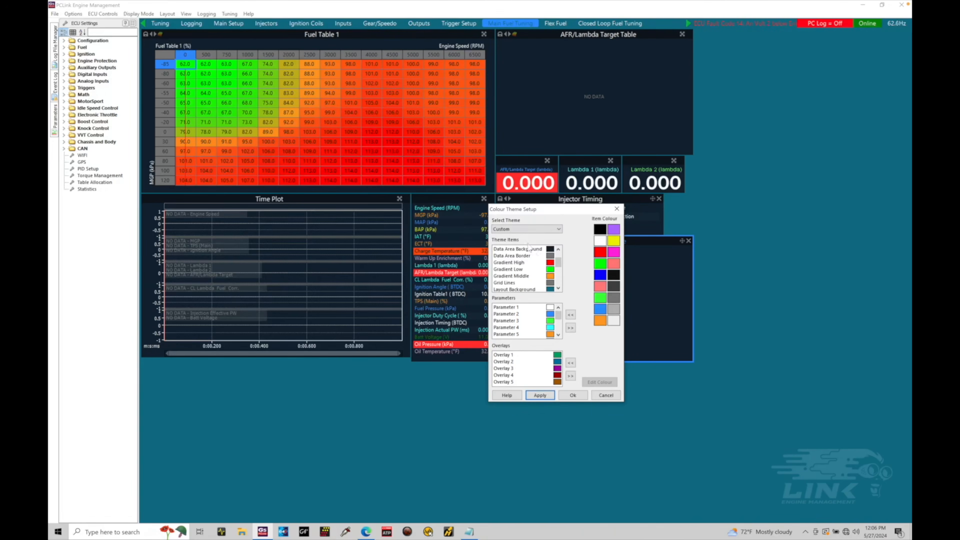
# Change the theme's Gradient Low colour to yellow and apply it to the fuel table
pyautogui.click(549, 269)
pyautogui.click(614, 241)
pyautogui.click(550, 399)
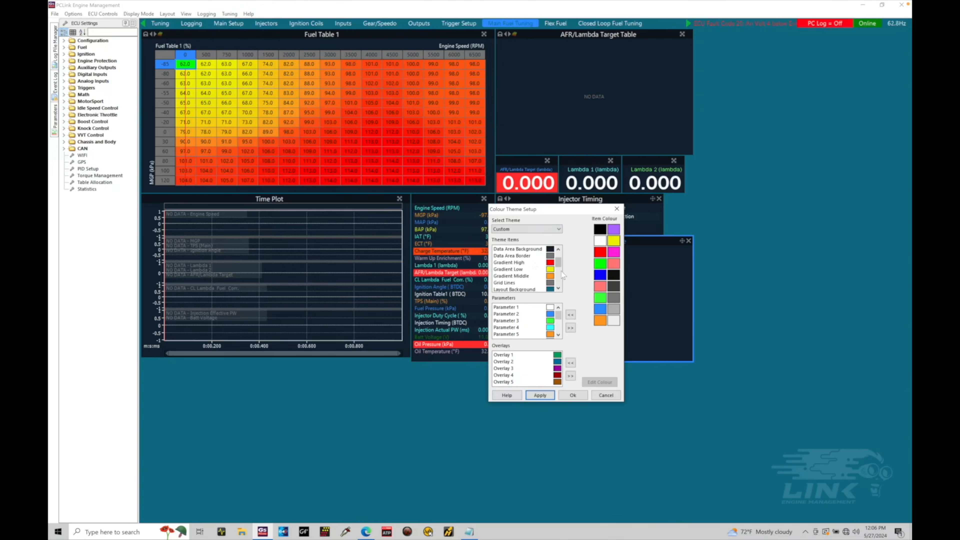
# Set the theme's Grid Lines colour to the very light grey swatch and apply it
pyautogui.moveTo(559, 263); pyautogui.dragTo(559, 266)
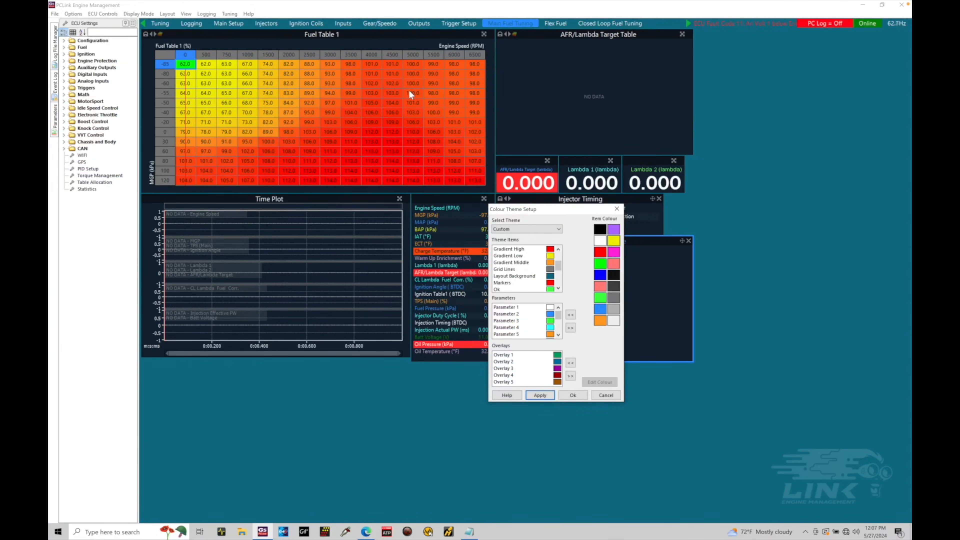
pyautogui.click(548, 270)
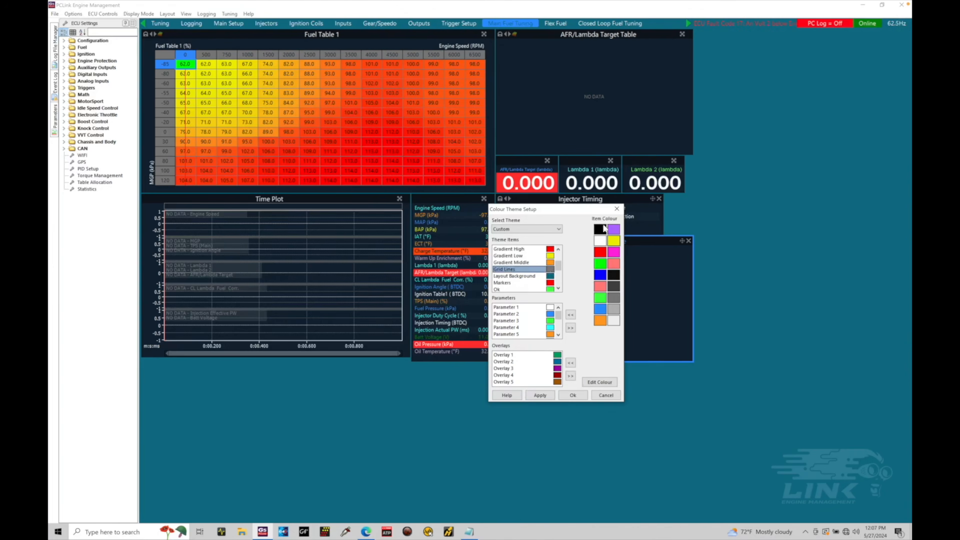
pyautogui.click(614, 321)
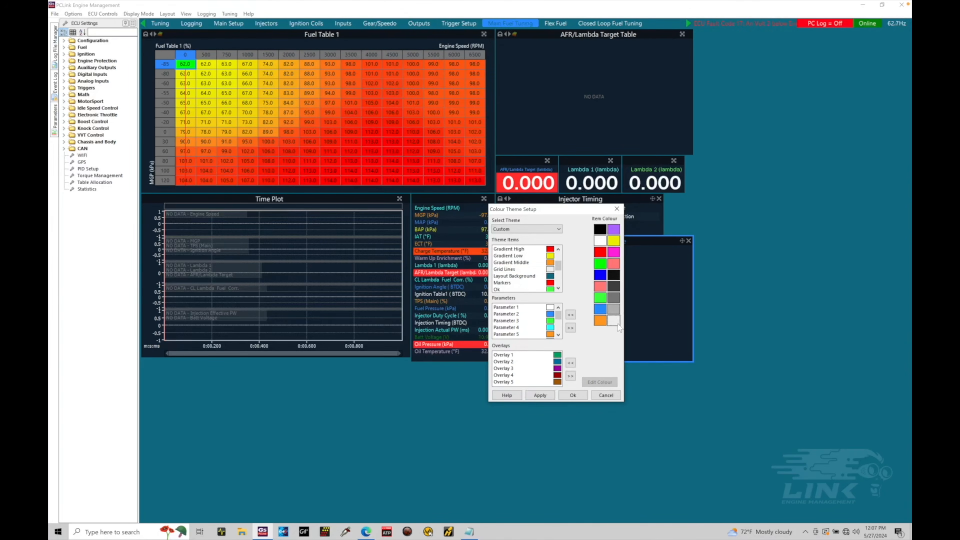
pyautogui.click(547, 396)
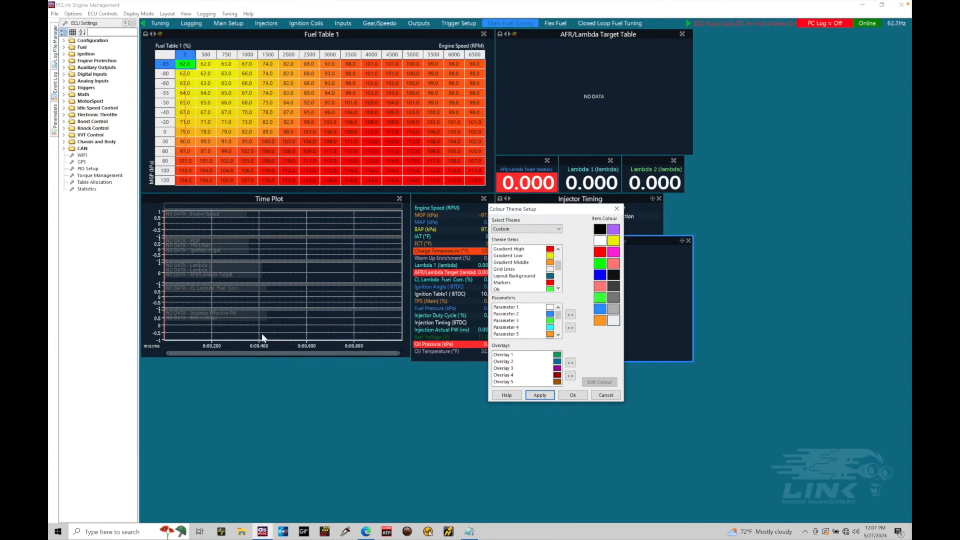
# Set the theme's Layout Background colour to yellow and apply it
pyautogui.click(530, 277)
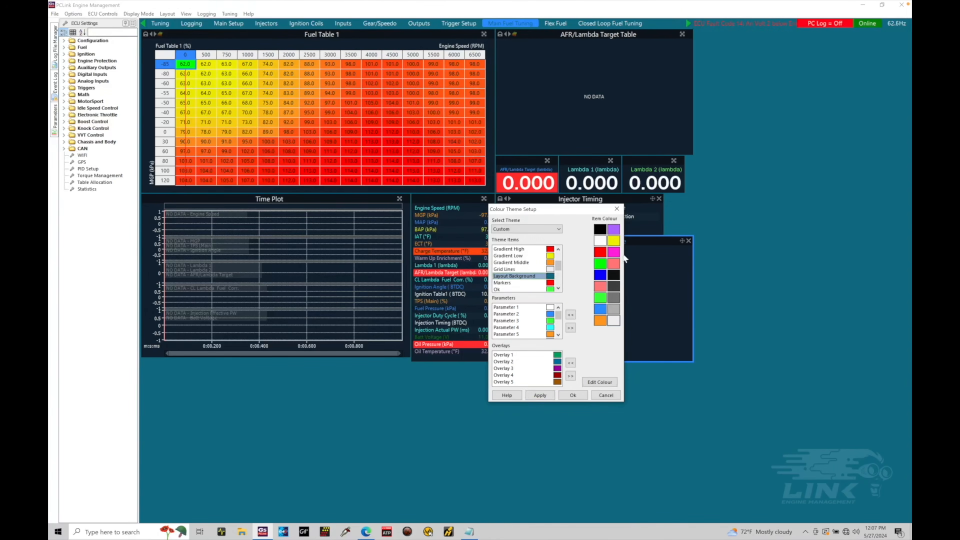
pyautogui.click(615, 242)
pyautogui.click(540, 395)
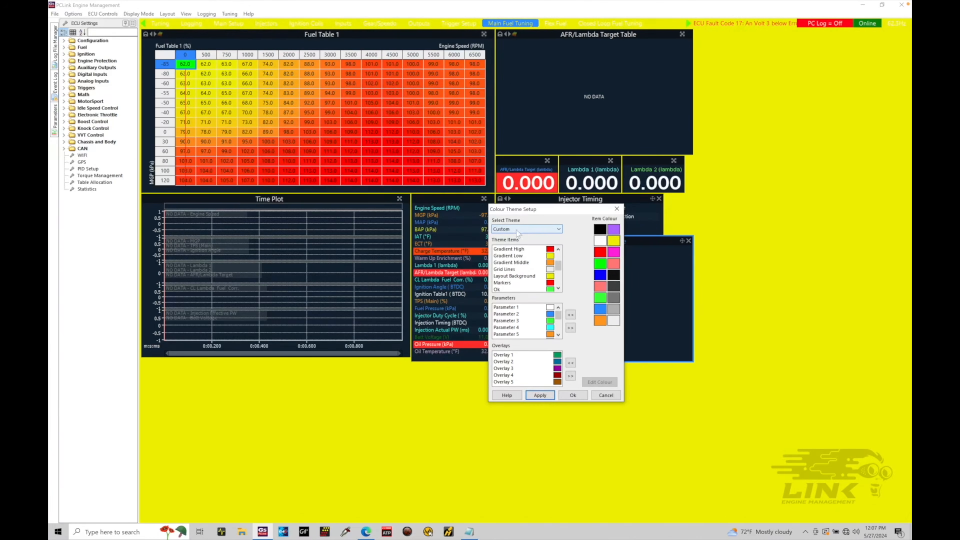
# Set the theme's Layout Background colour to light blue and apply it
pyautogui.click(552, 278)
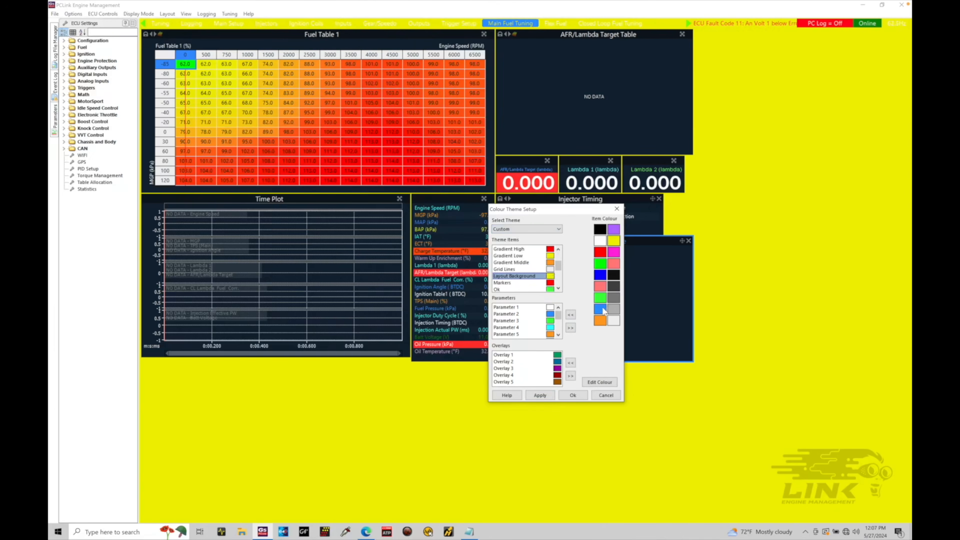
pyautogui.click(602, 309)
pyautogui.click(540, 396)
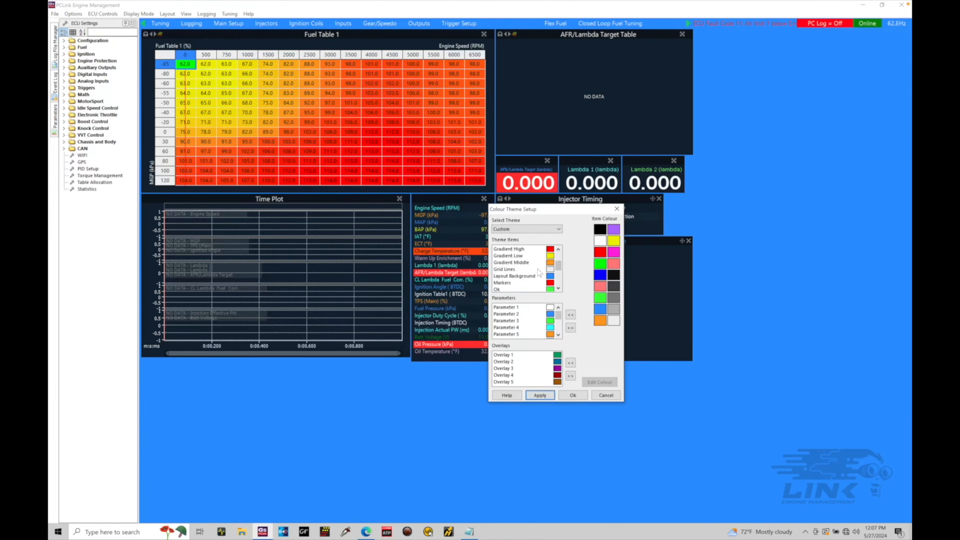
# Set the theme's Layout Background colour to pure dark blue and apply it
pyautogui.click(538, 276)
pyautogui.click(600, 275)
pyautogui.click(540, 395)
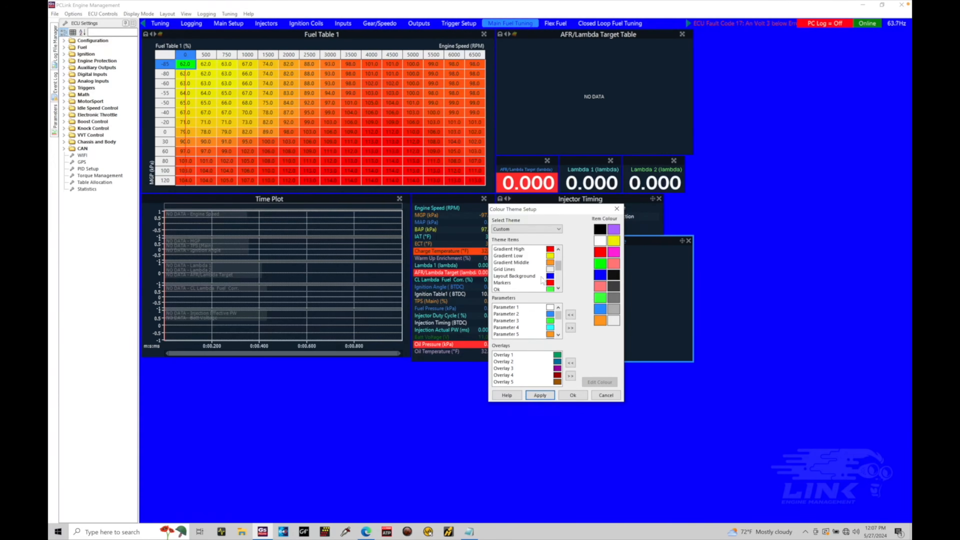
# Edit the theme's Layout Background colour, choose a medium blue from the basic colors, and apply it
pyautogui.click(540, 275)
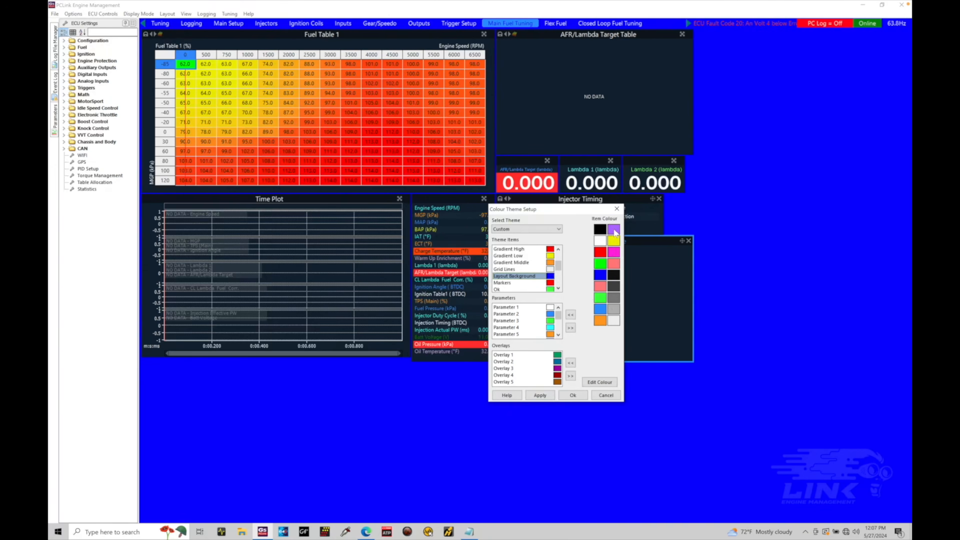
pyautogui.click(600, 309)
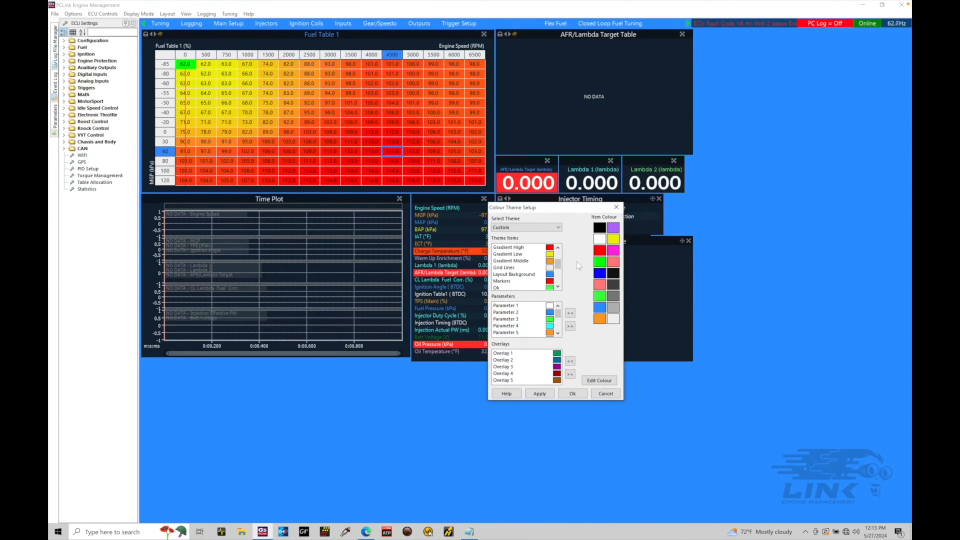
pyautogui.click(532, 276)
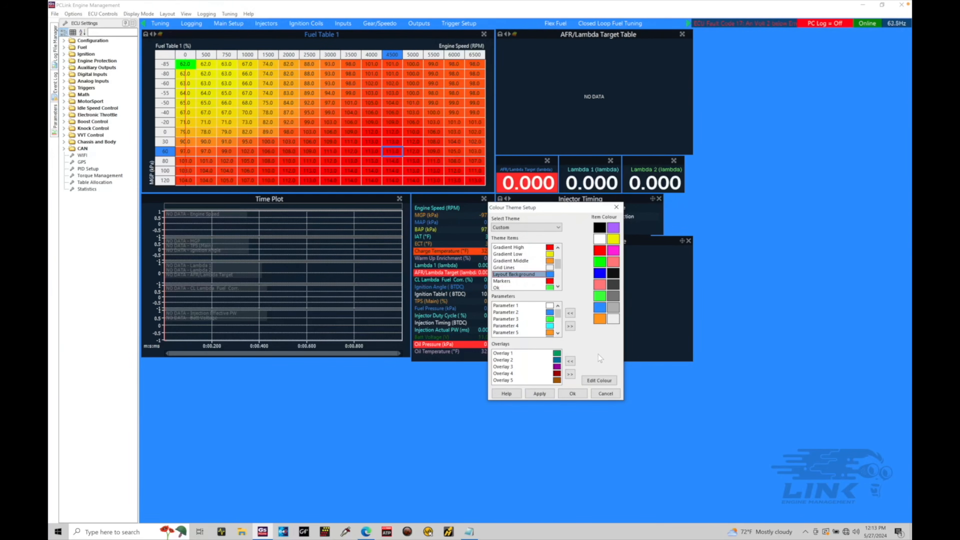
pyautogui.click(599, 380)
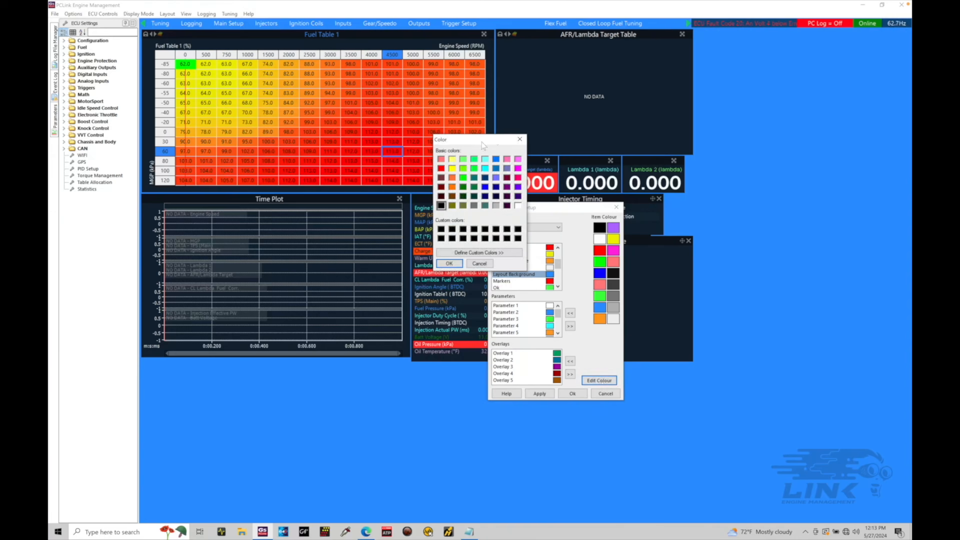
pyautogui.moveTo(483, 142); pyautogui.dragTo(685, 279)
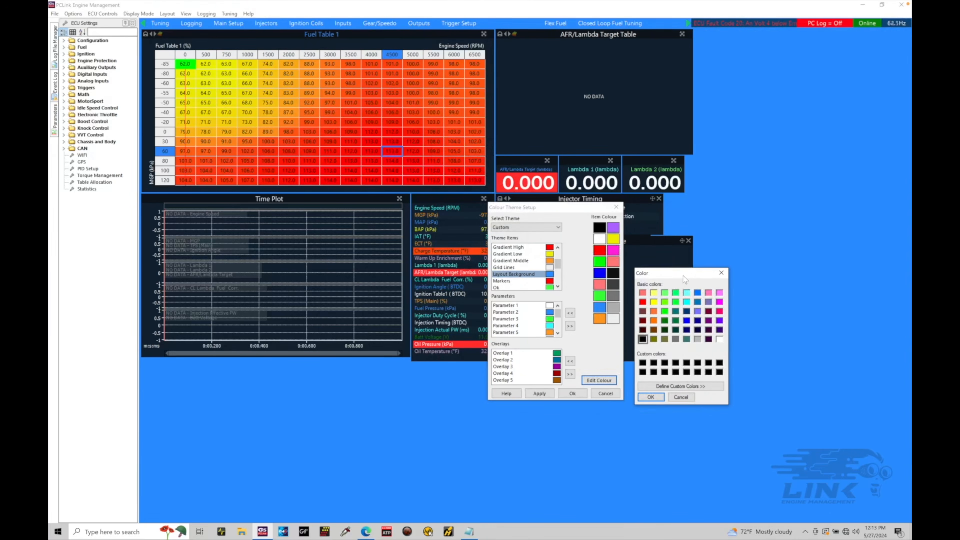
pyautogui.click(699, 304)
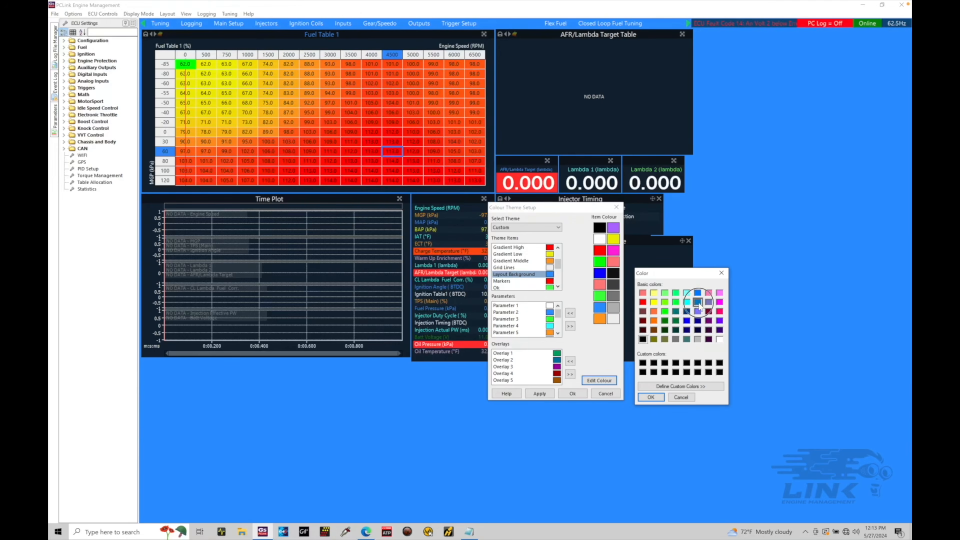
pyautogui.click(656, 398)
pyautogui.click(539, 396)
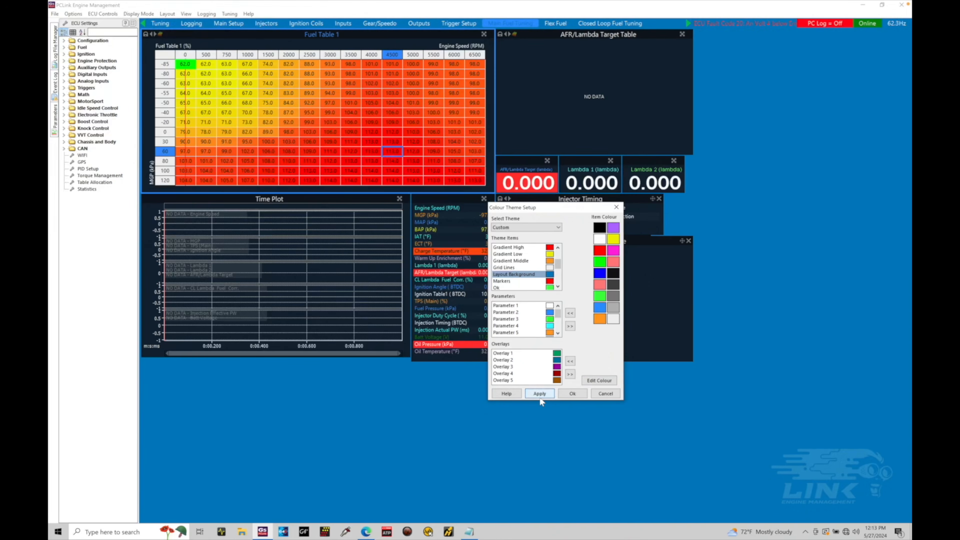
# Move the colour setup dialog clear of the parameter list and set the Value Changed Offline colour to bright green
pyautogui.click(558, 287)
pyautogui.click(558, 287)
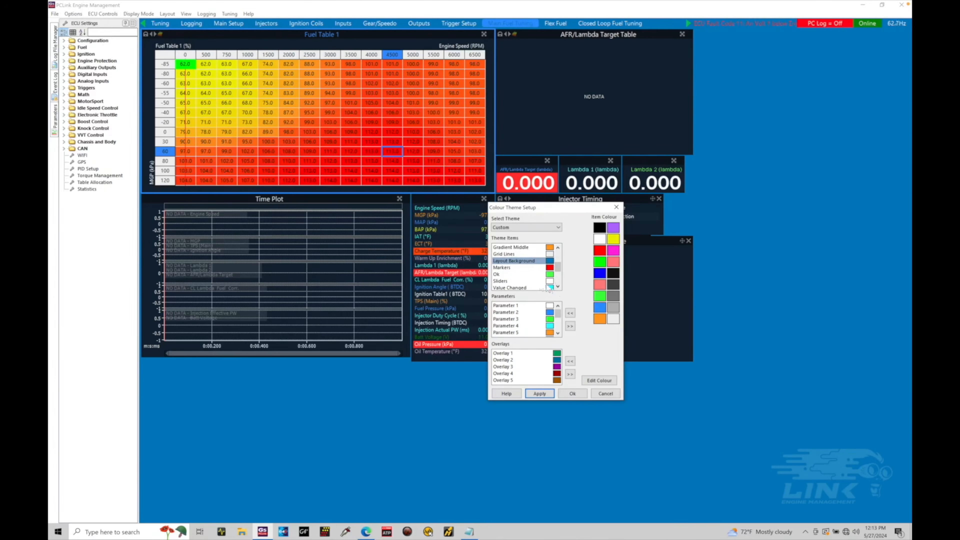
pyautogui.click(558, 287)
pyautogui.click(558, 287)
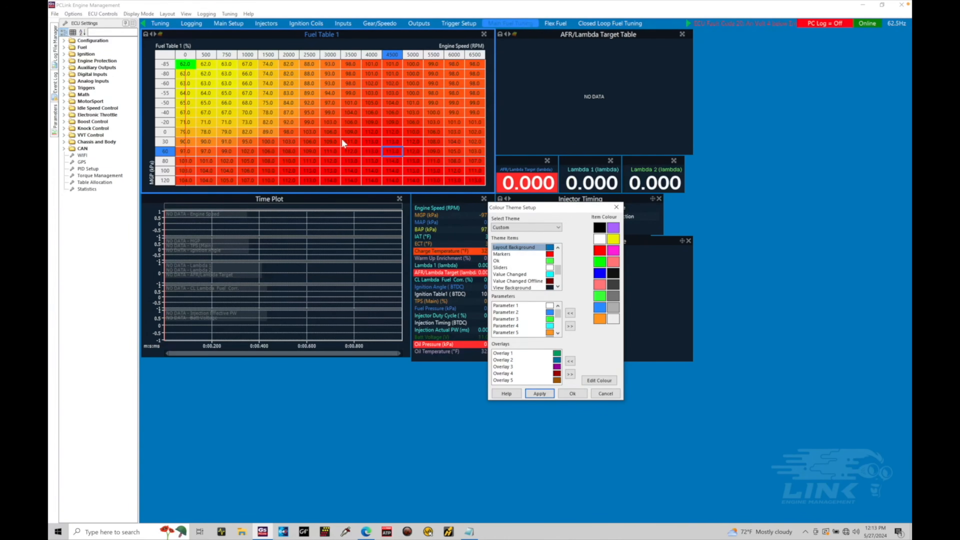
pyautogui.click(550, 283)
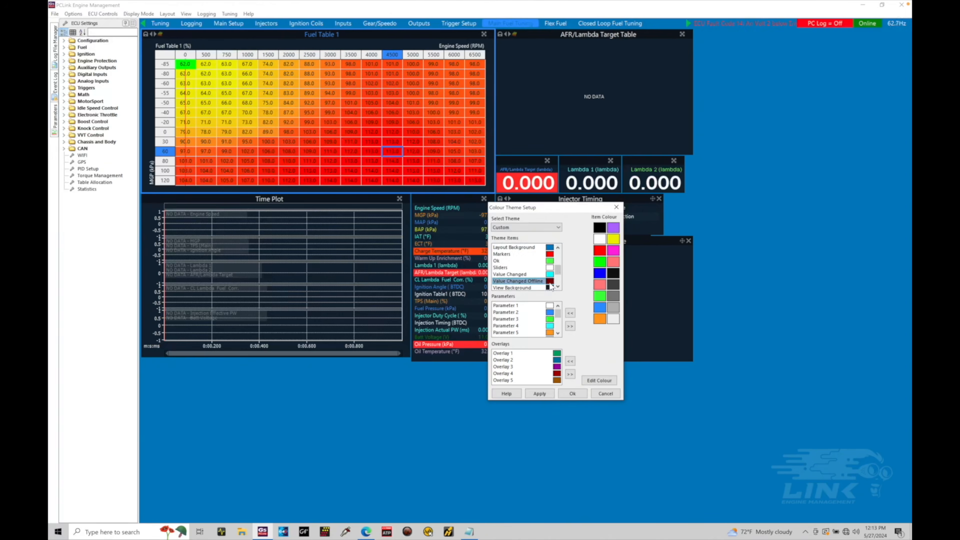
pyautogui.moveTo(558, 207); pyautogui.dragTo(608, 288)
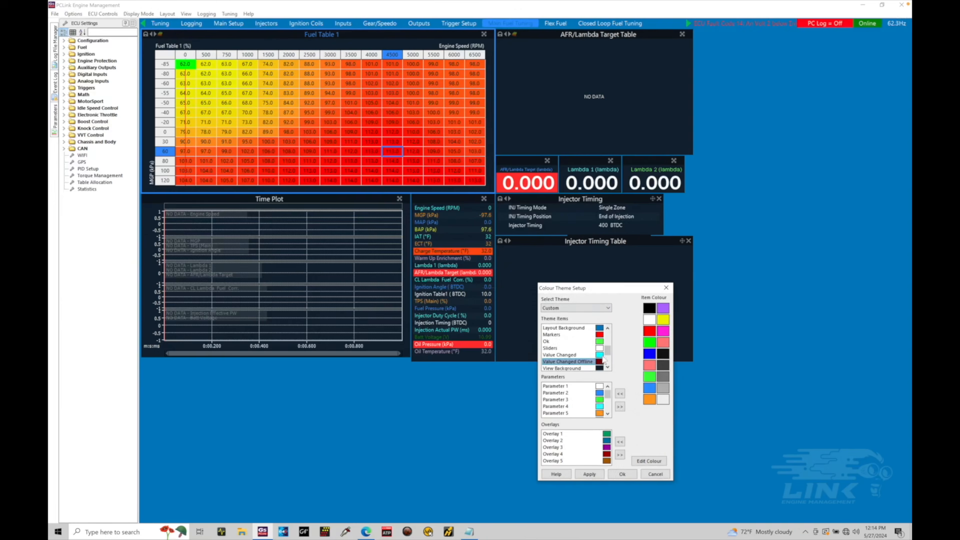
pyautogui.click(609, 368)
pyautogui.click(609, 368)
pyautogui.click(609, 368)
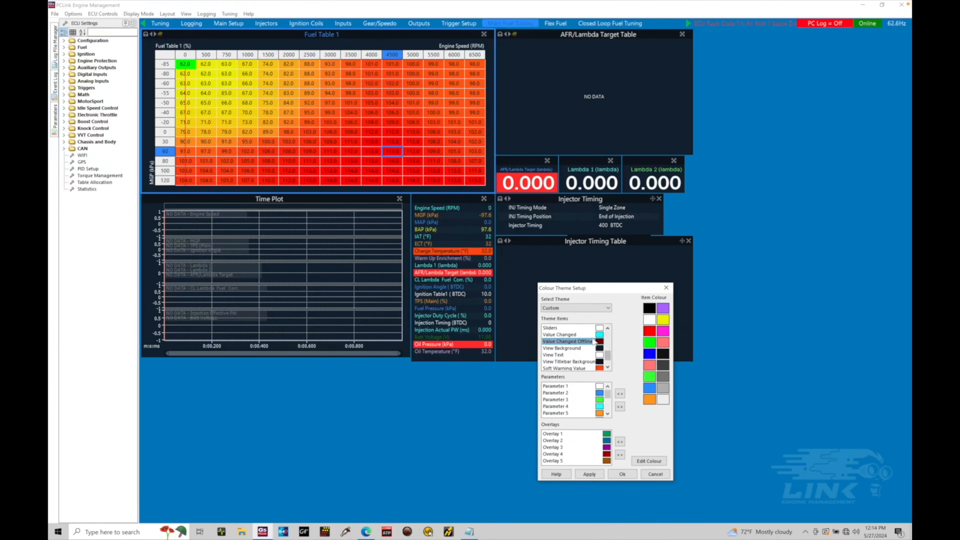
pyautogui.click(650, 345)
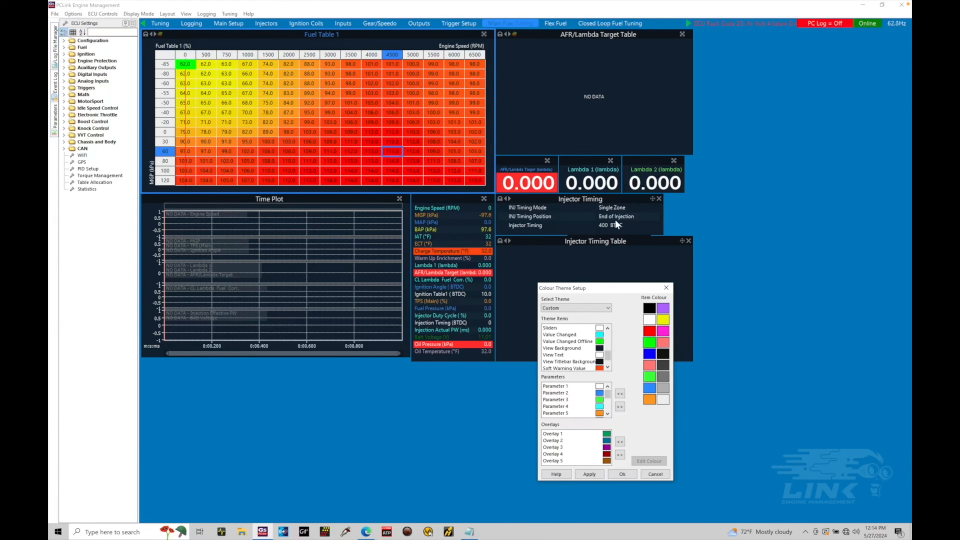
# Set the theme's View Background colour to white and apply it
pyautogui.click(584, 349)
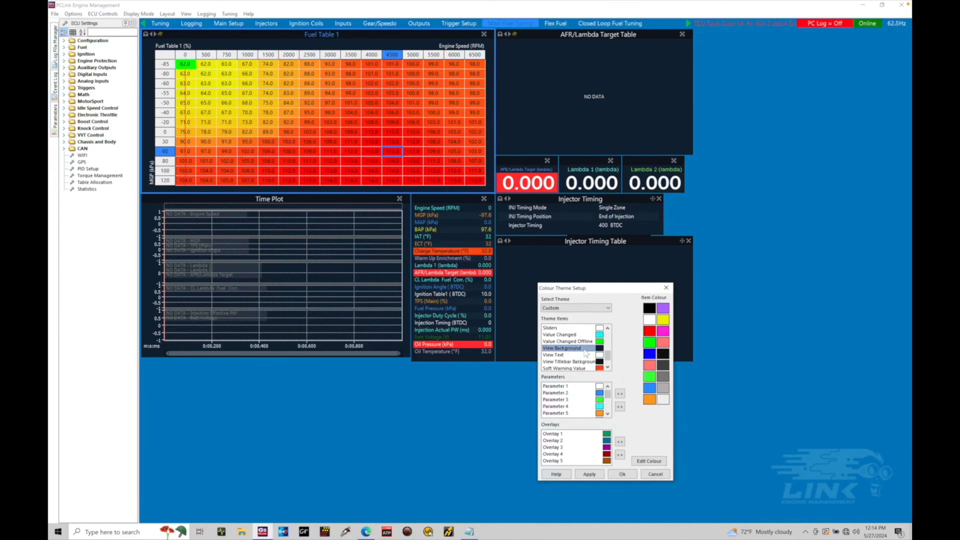
pyautogui.scroll(-2, 607, 363)
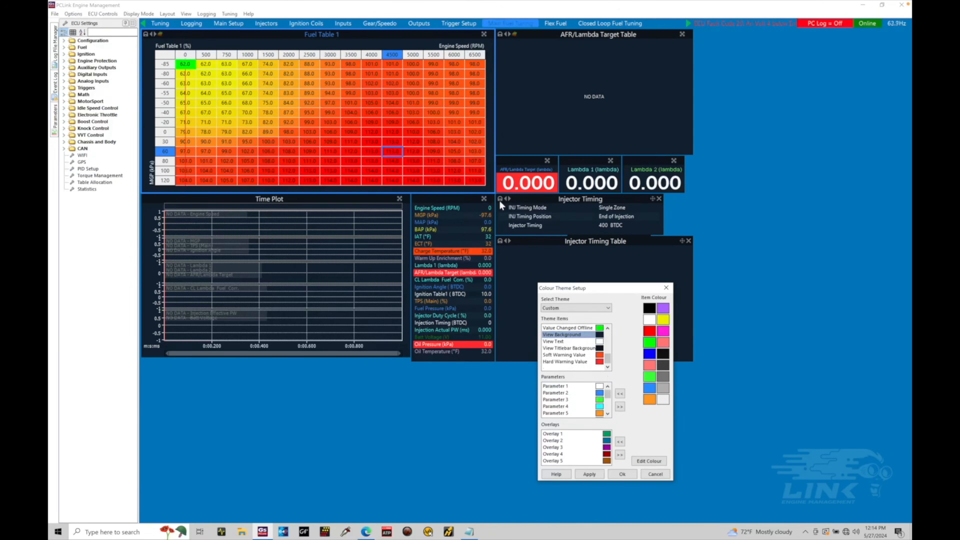
pyautogui.click(650, 320)
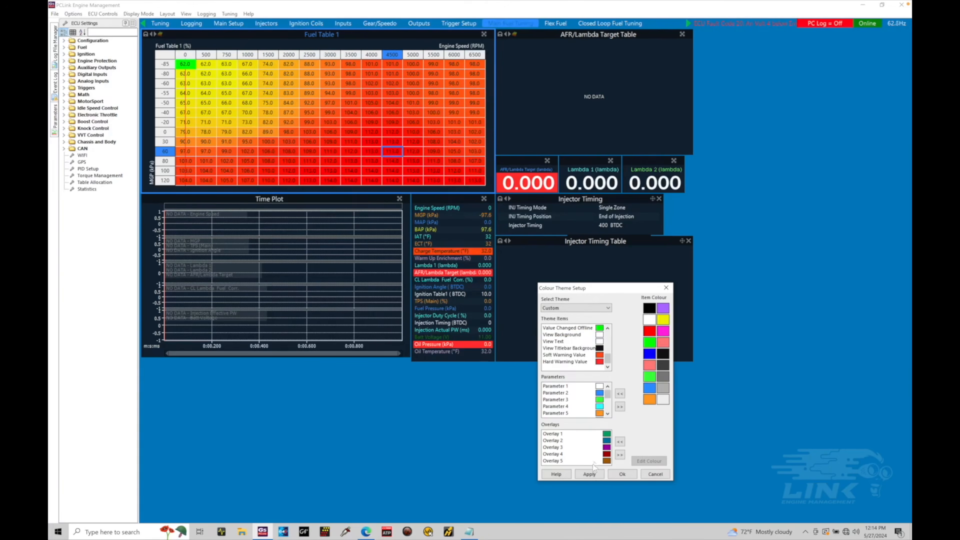
pyautogui.click(589, 474)
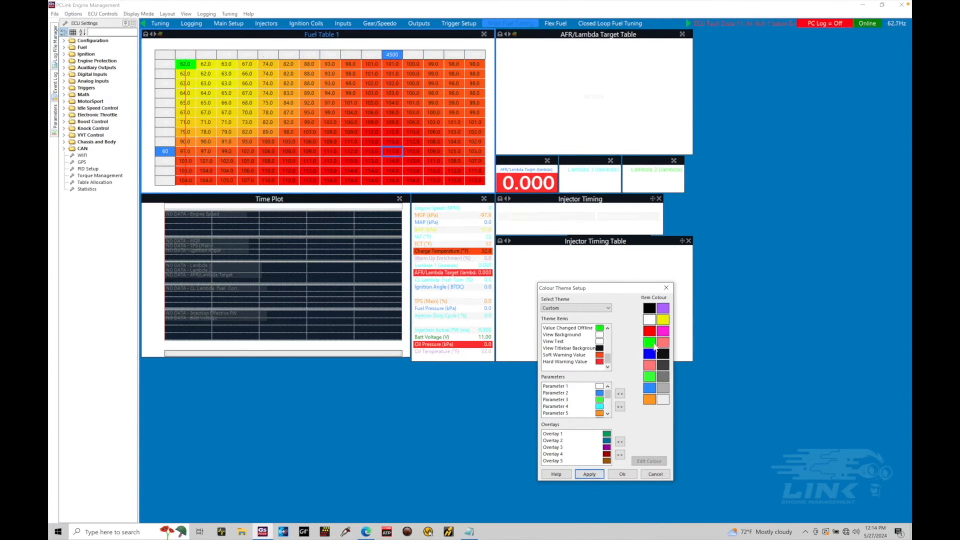
# Set the theme's View Background colour to black and apply it
pyautogui.click(600, 334)
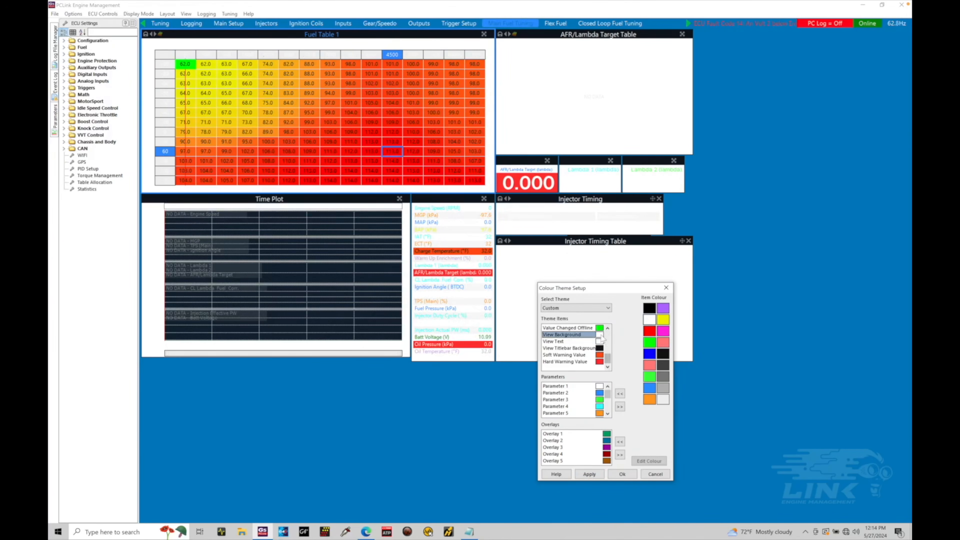
pyautogui.click(649, 308)
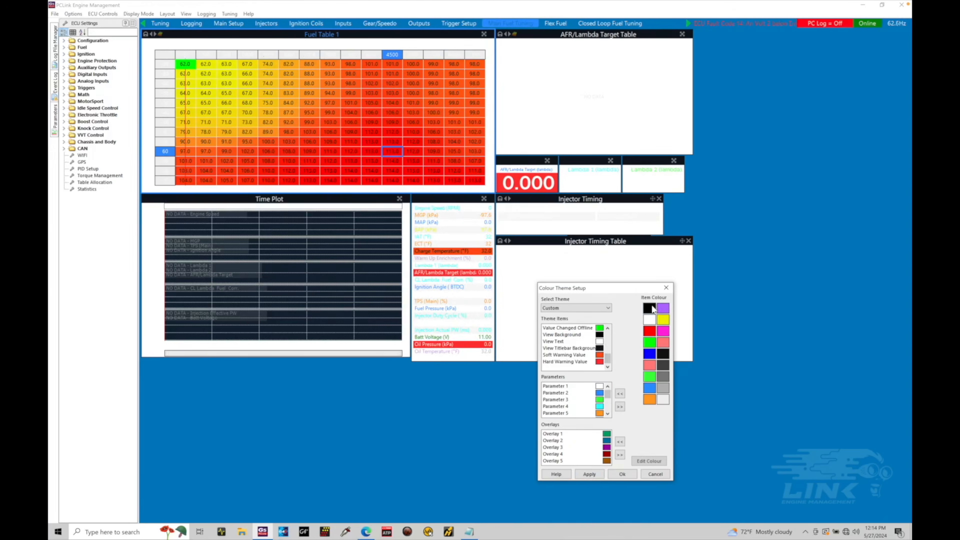
pyautogui.click(596, 476)
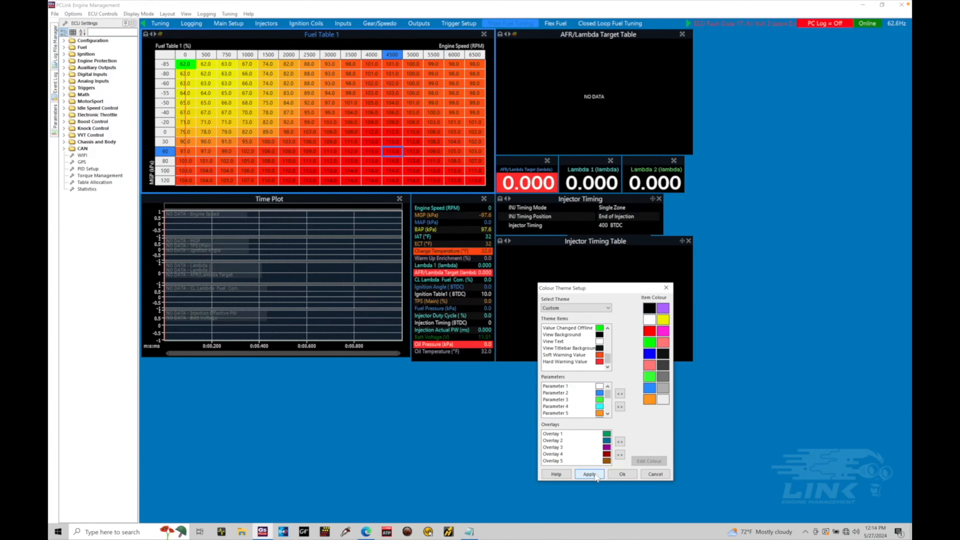
# Set the theme's View Text colour to black and apply it
pyautogui.click(582, 342)
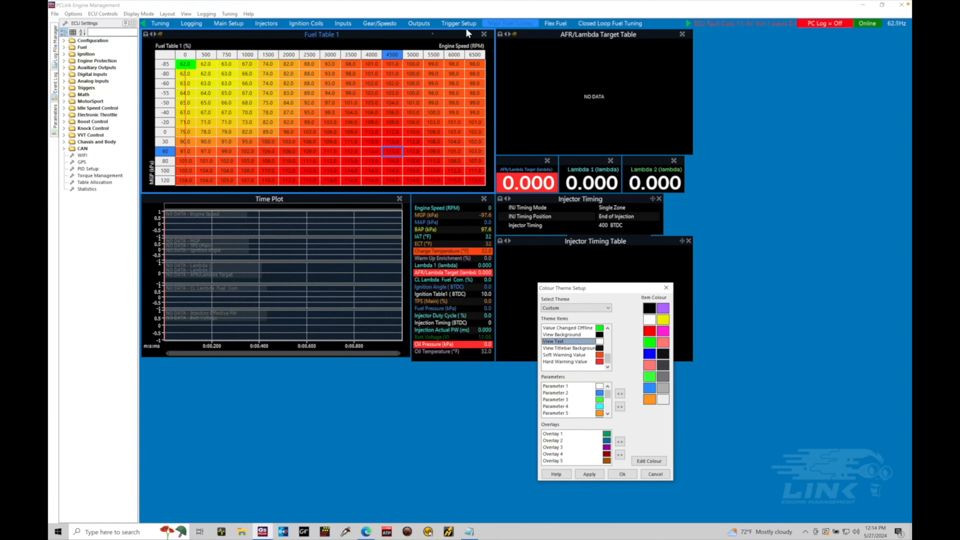
pyautogui.click(649, 308)
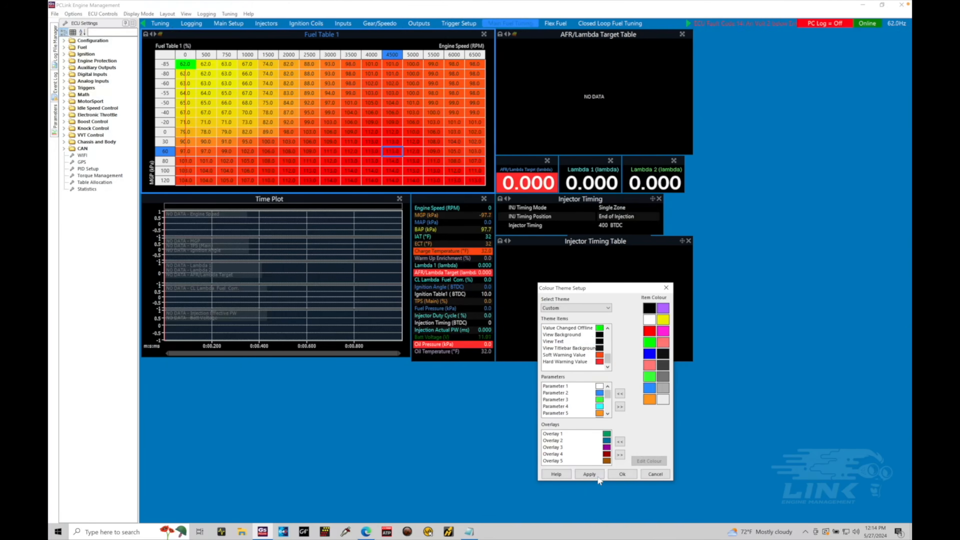
pyautogui.click(590, 475)
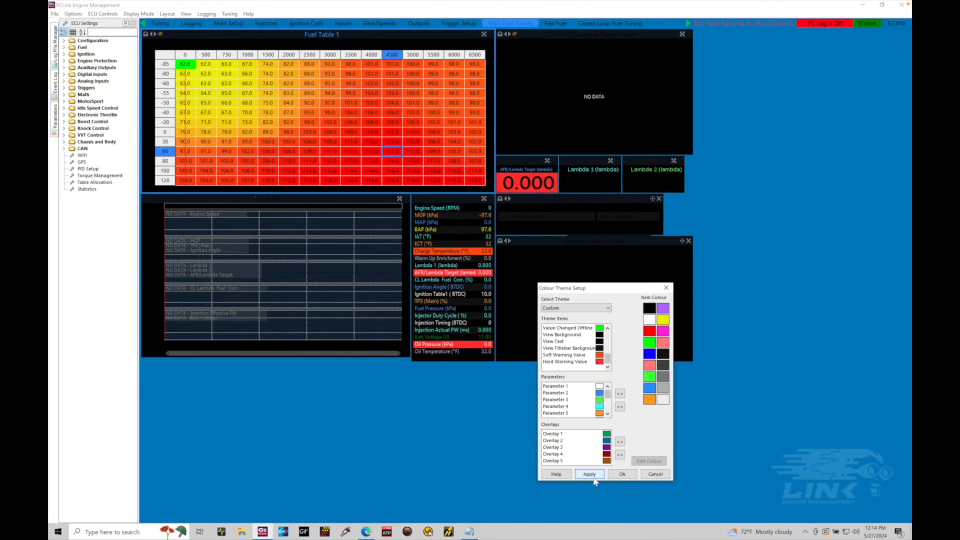
# Set the theme's View Text colour to white and apply it
pyautogui.click(584, 342)
pyautogui.click(650, 320)
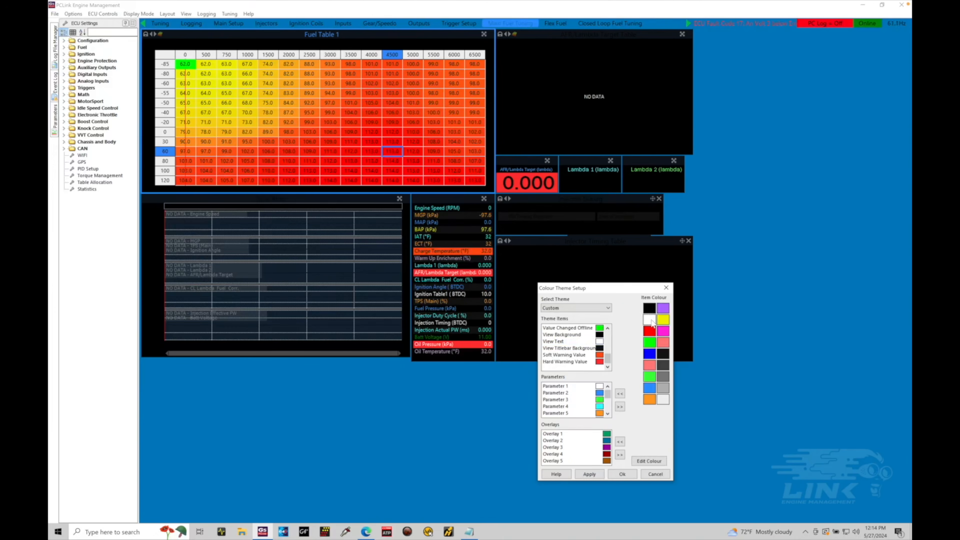
pyautogui.click(601, 476)
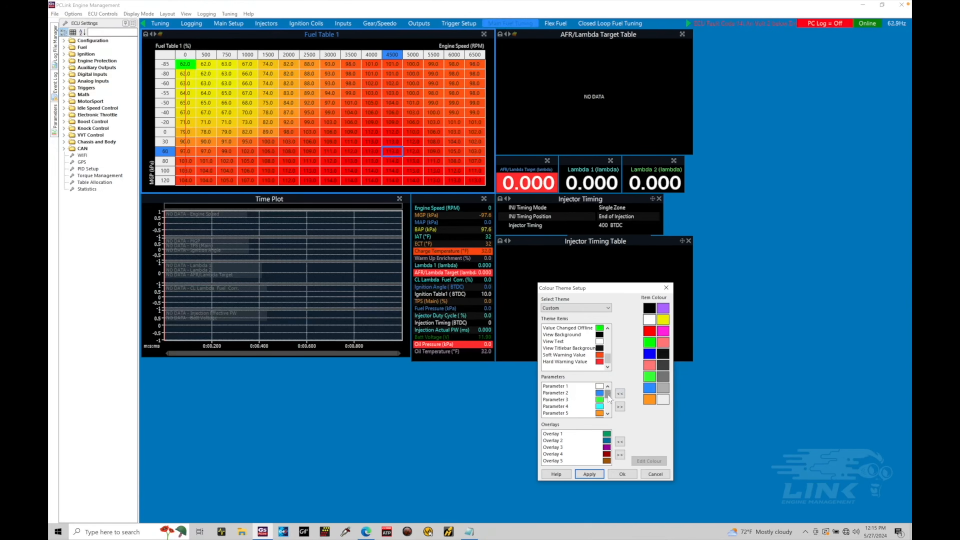
# Review the available preset themes, keep the Custom theme, and accept the colour theme setup
pyautogui.moveTo(608, 396)
pyautogui.mouseDown()
pyautogui.moveTo(609, 416)
pyautogui.moveTo(608, 387)
pyautogui.mouseUp()
pyautogui.click(607, 308)
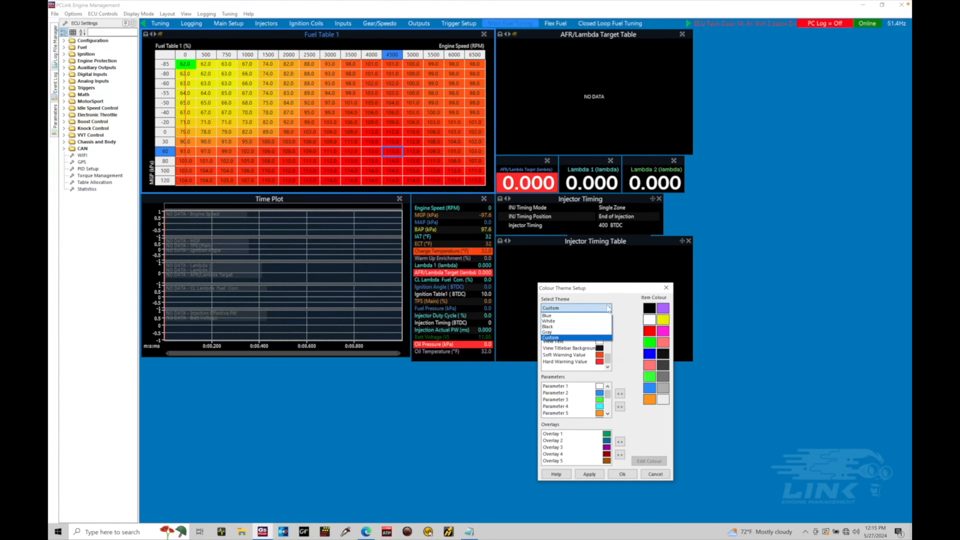
pyautogui.click(620, 291)
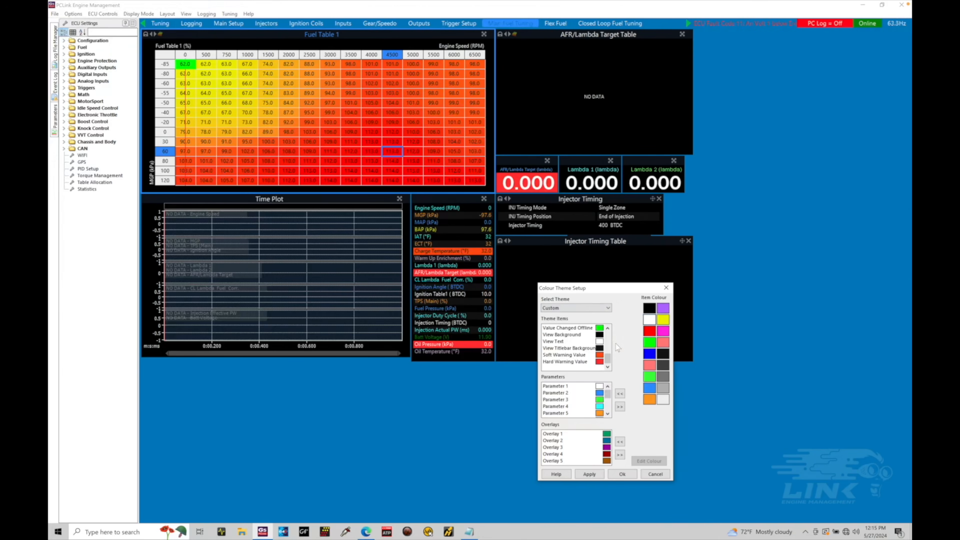
pyautogui.click(622, 475)
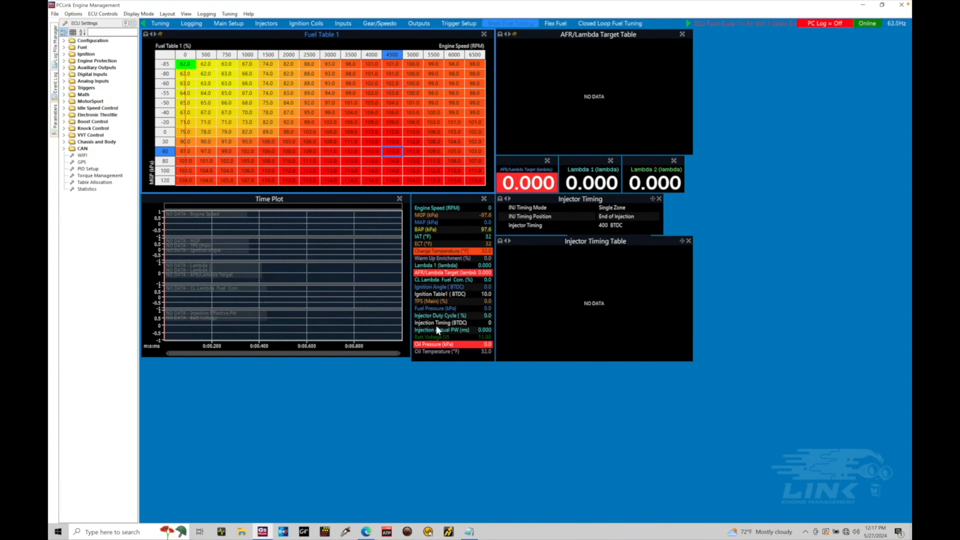
# Examine the units, preferences and connection settings in the program options, and close the options without changes
pyautogui.click(73, 14)
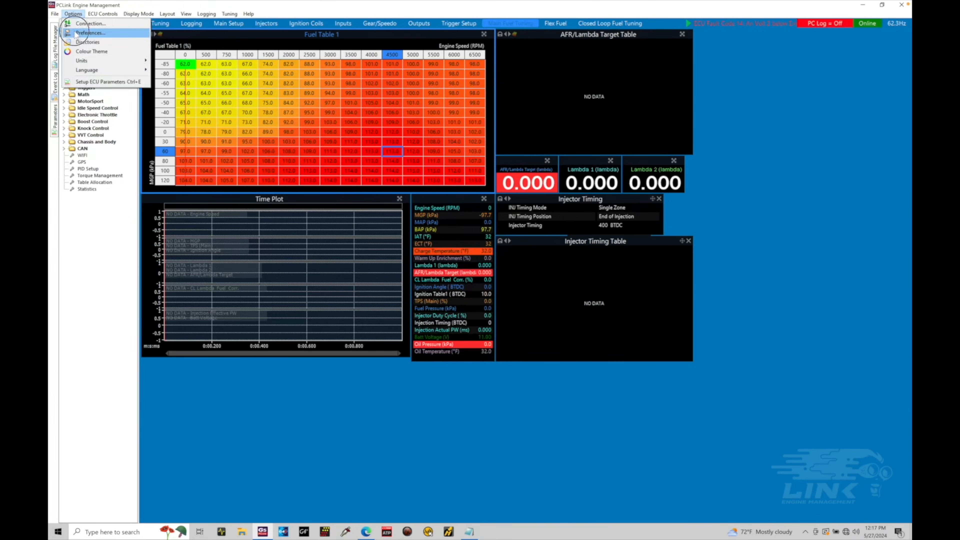
pyautogui.click(90, 33)
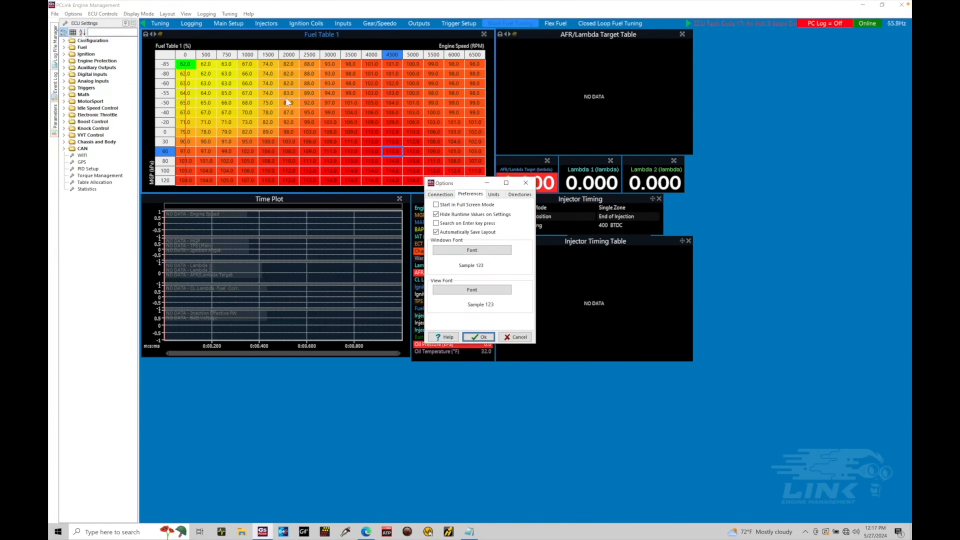
pyautogui.click(494, 194)
pyautogui.moveTo(470, 188); pyautogui.dragTo(590, 275)
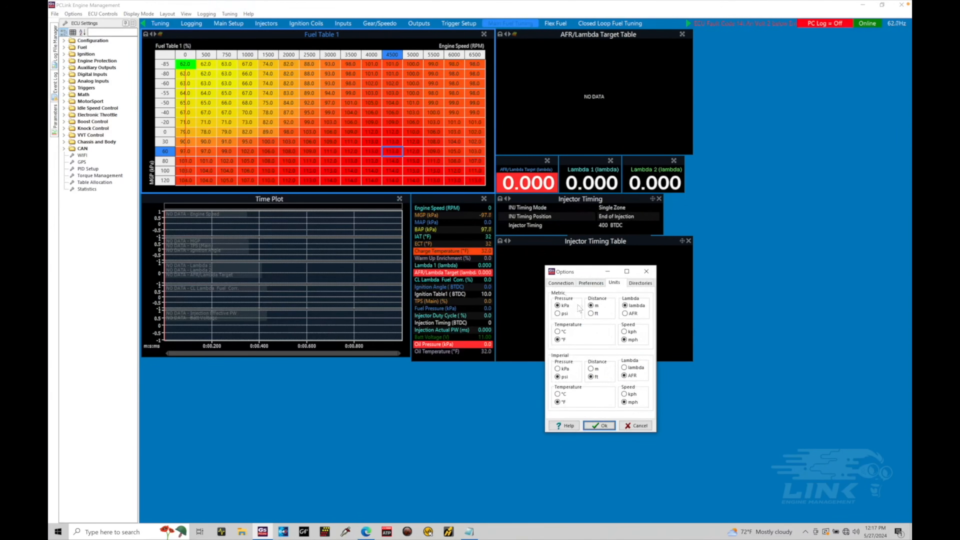
pyautogui.click(595, 287)
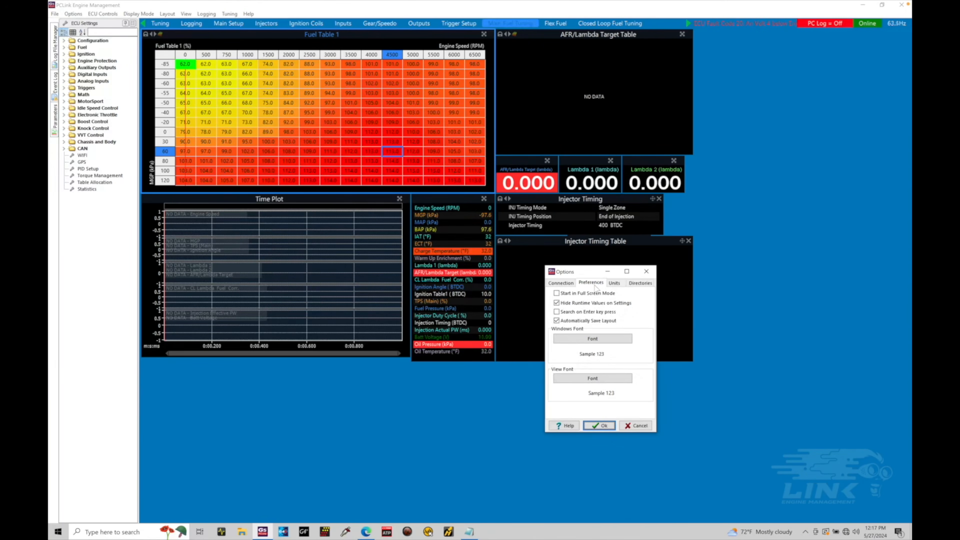
pyautogui.click(569, 288)
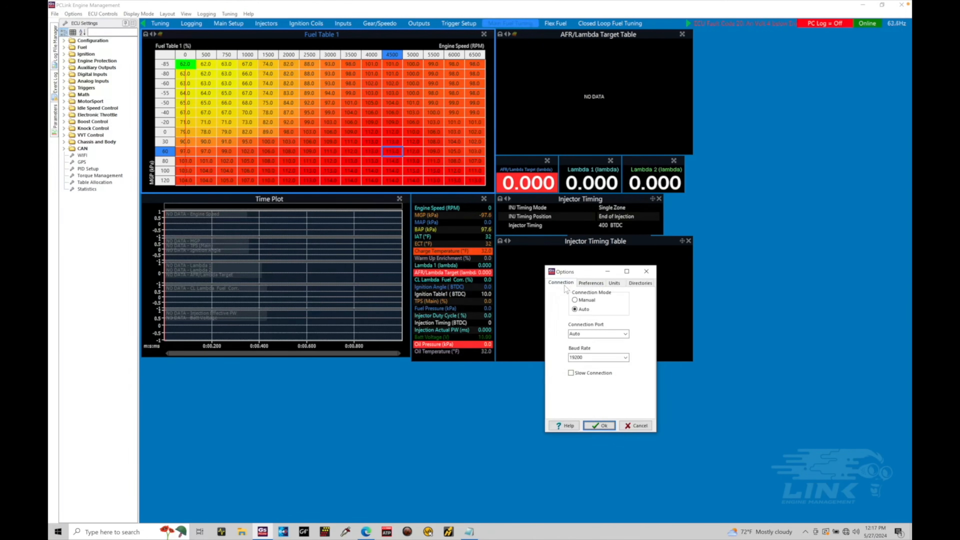
pyautogui.click(588, 287)
pyautogui.click(647, 271)
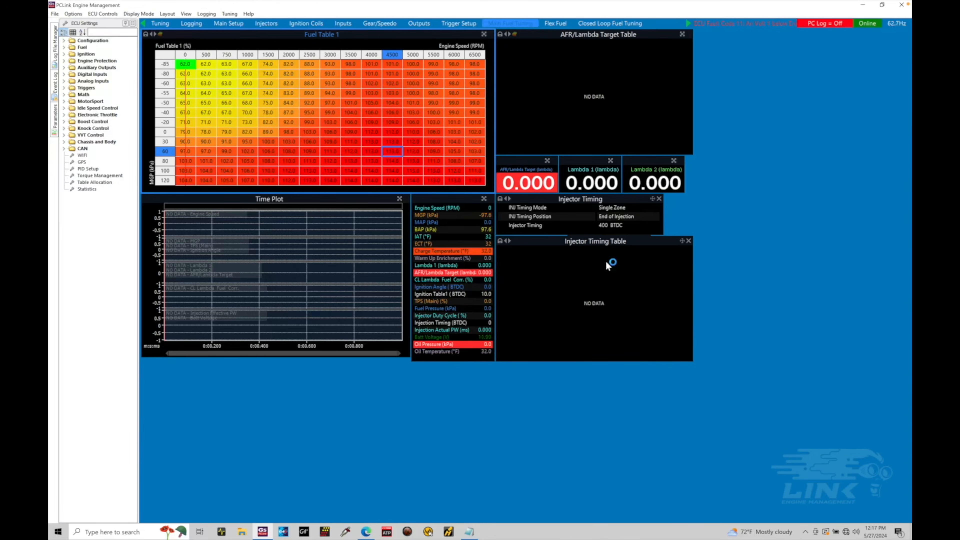
# Switch the display units to Imperial and back to Metric
pyautogui.click(76, 14)
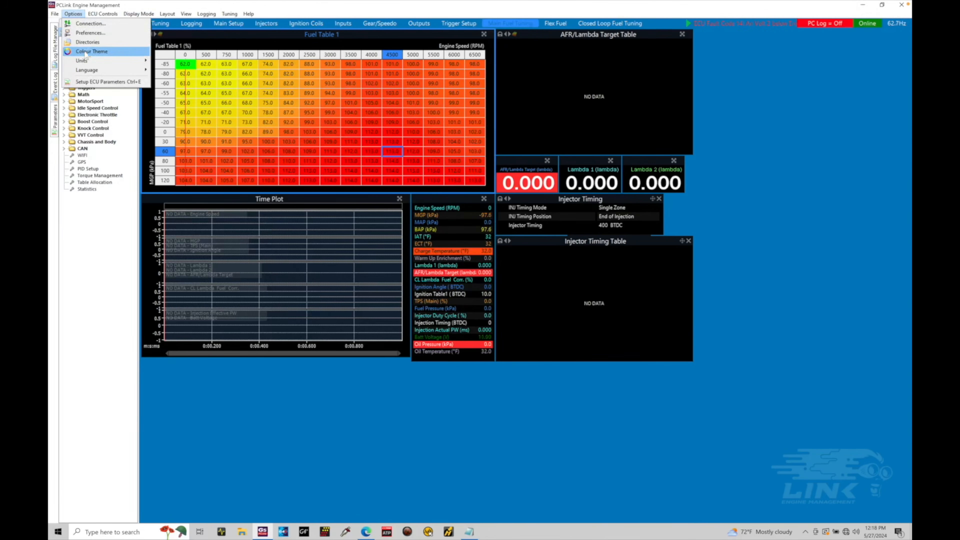
pyautogui.moveTo(88, 63)
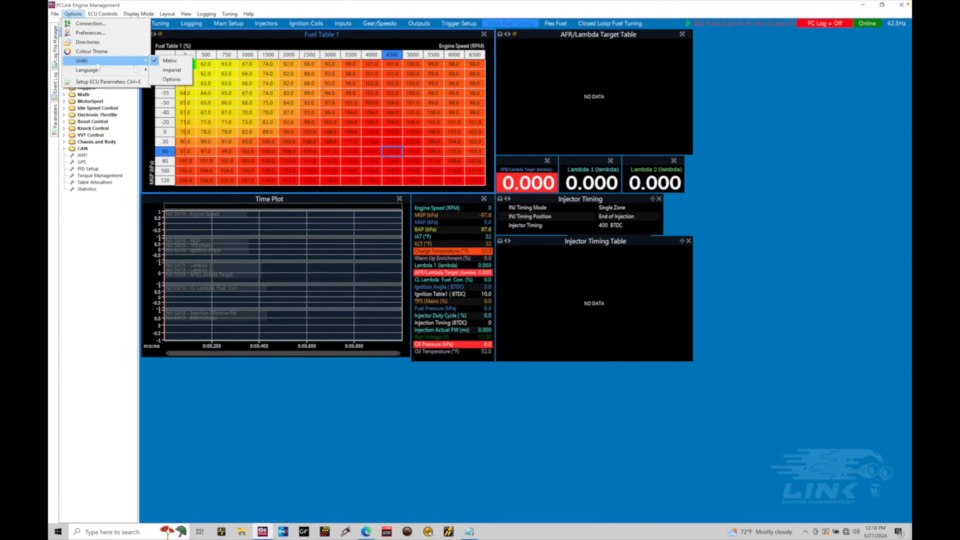
pyautogui.click(187, 73)
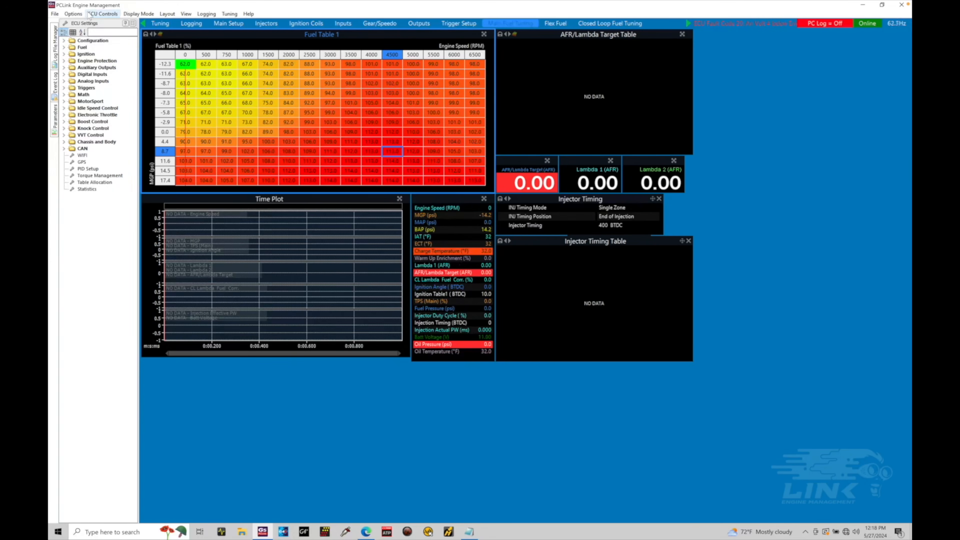
pyautogui.click(73, 13)
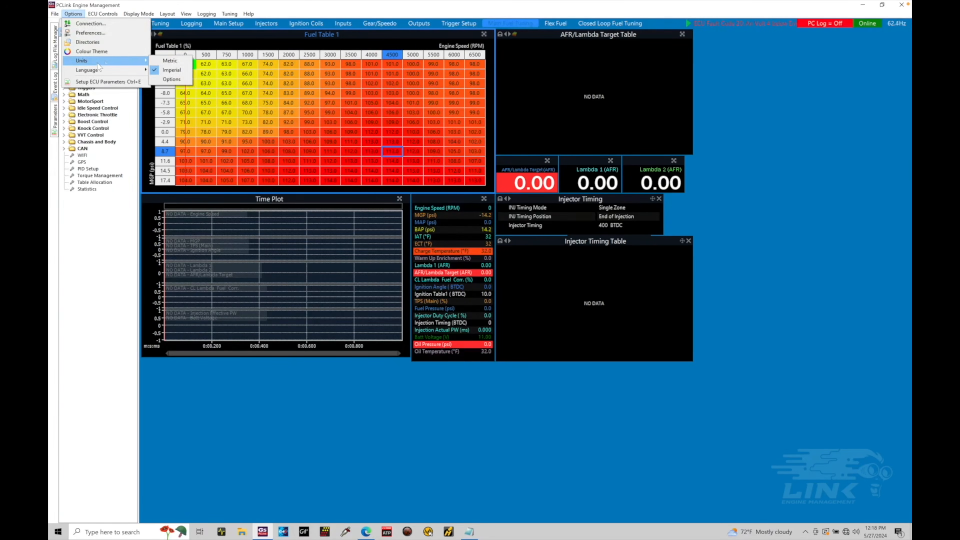
pyautogui.click(169, 64)
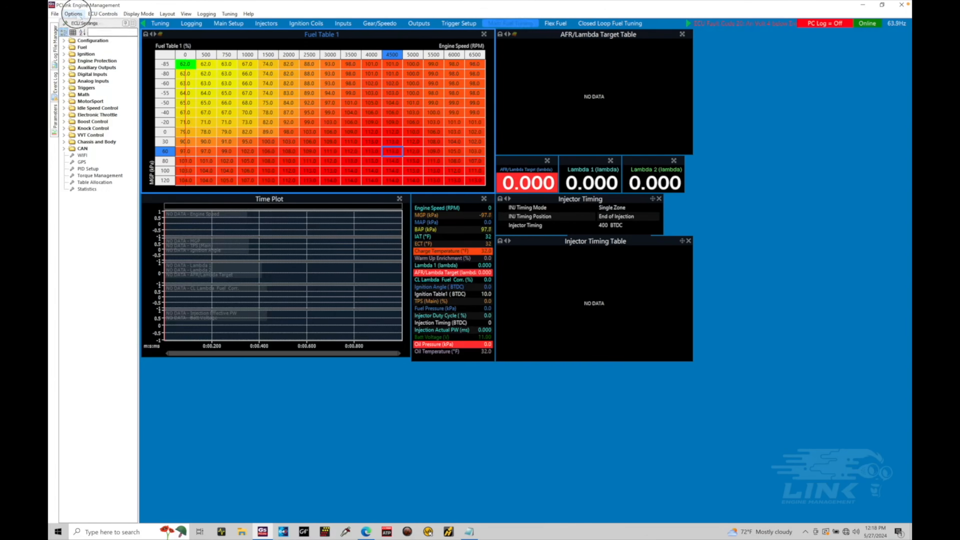
# Set the Metric unit group's temperature to °C and speed to kph, and accept the options
pyautogui.click(73, 14)
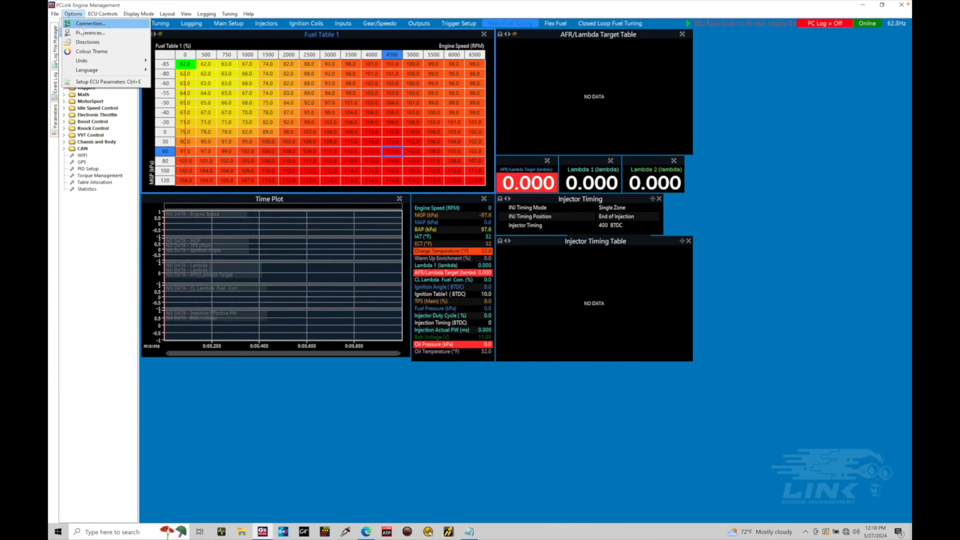
pyautogui.click(95, 36)
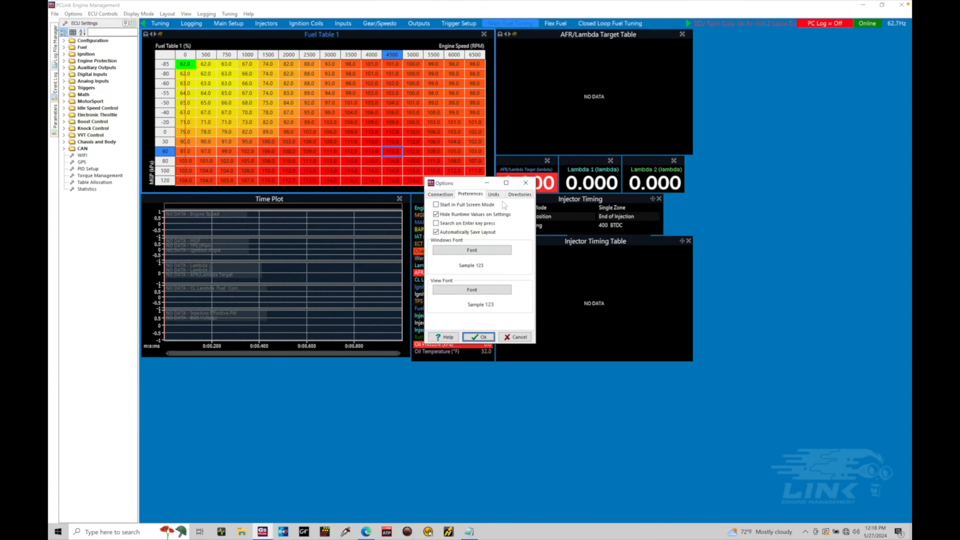
pyautogui.click(494, 195)
pyautogui.moveTo(467, 184); pyautogui.dragTo(571, 184)
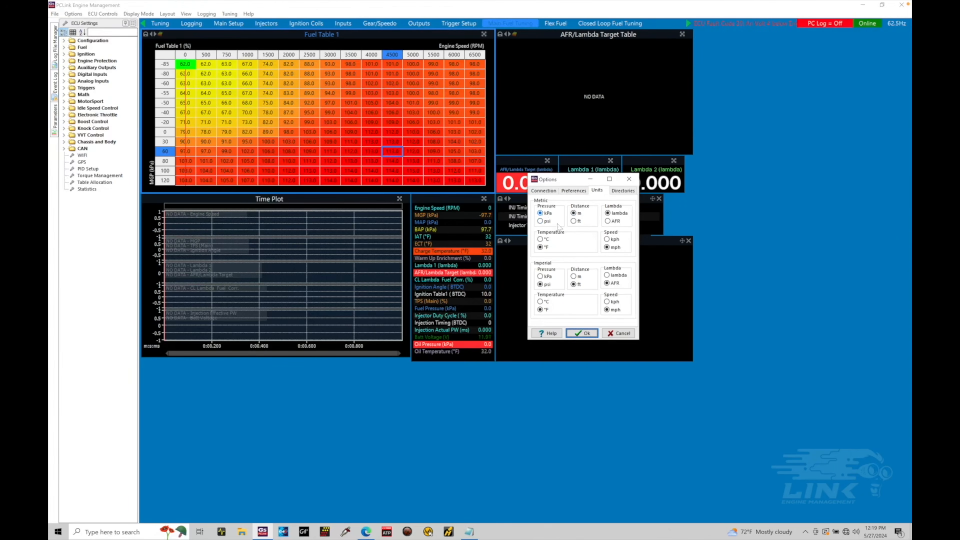
pyautogui.click(547, 238)
pyautogui.click(615, 239)
pyautogui.click(581, 333)
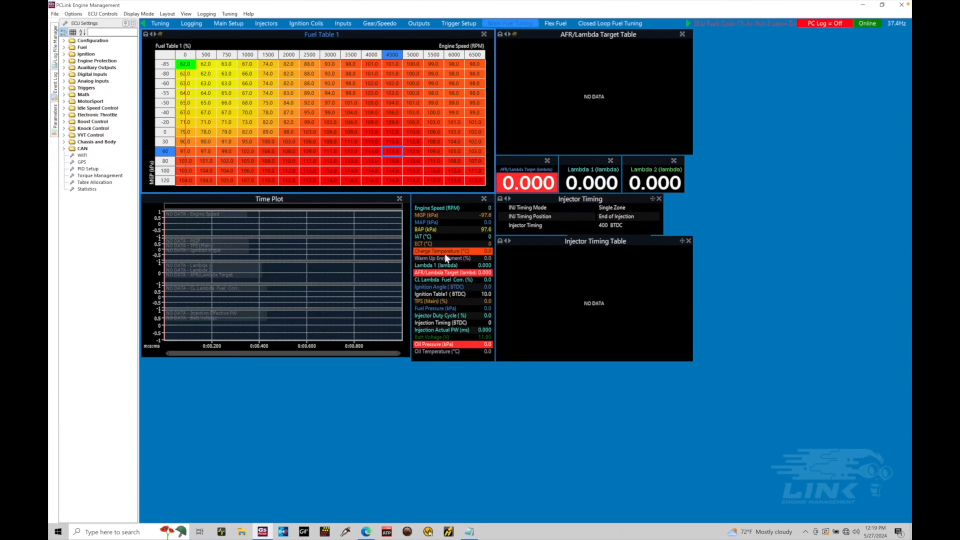
# Compare the parameter readings by changing the unit system to Imperial and returning it to Metric
pyautogui.click(73, 13)
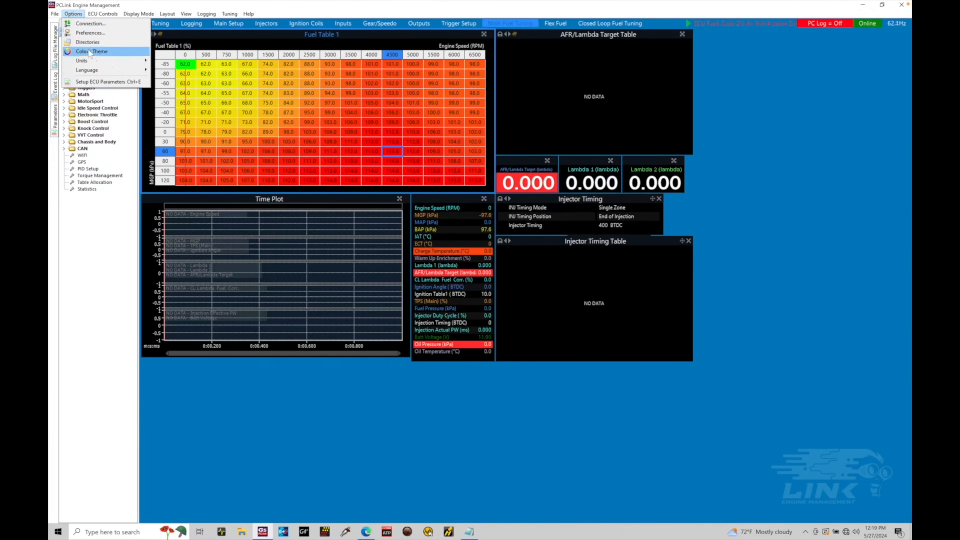
pyautogui.moveTo(94, 61)
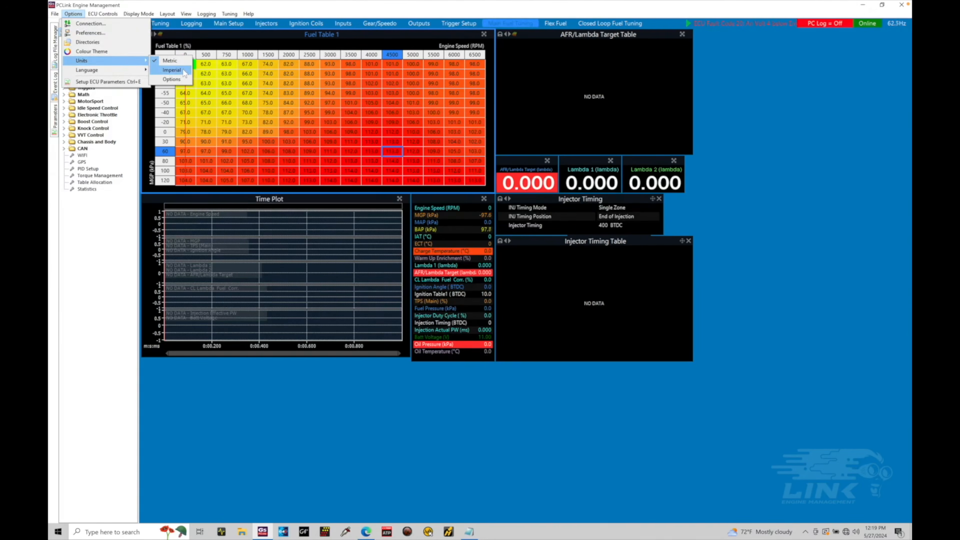
pyautogui.click(172, 70)
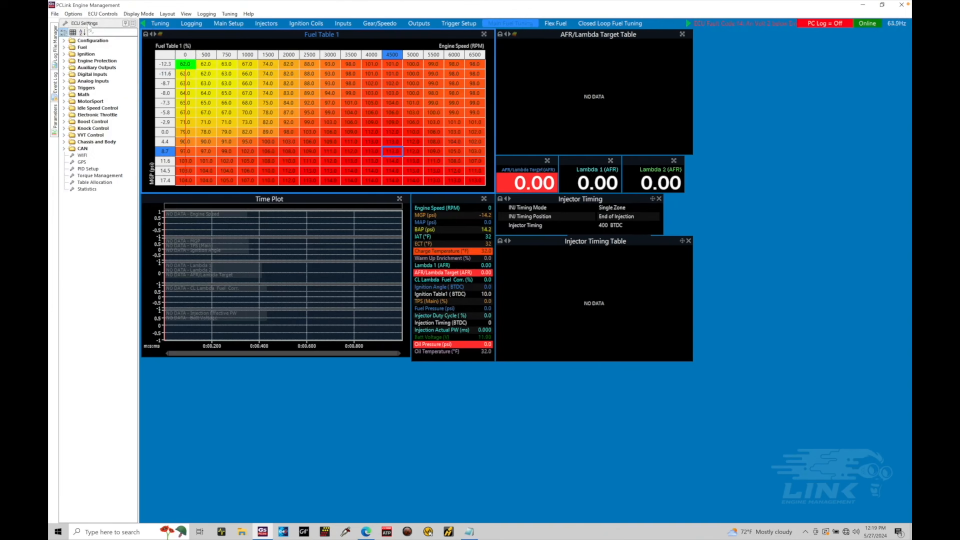
pyautogui.click(73, 14)
pyautogui.moveTo(95, 61)
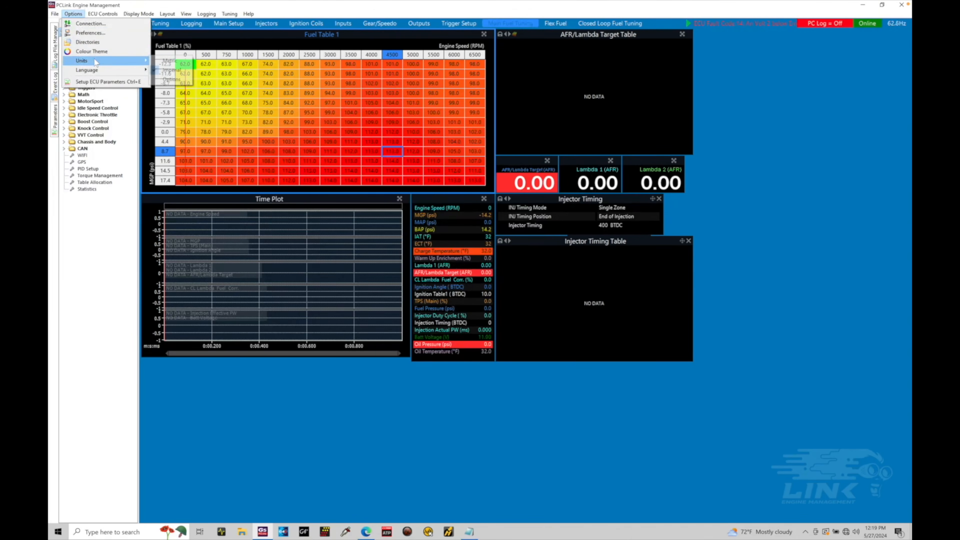
pyautogui.click(166, 62)
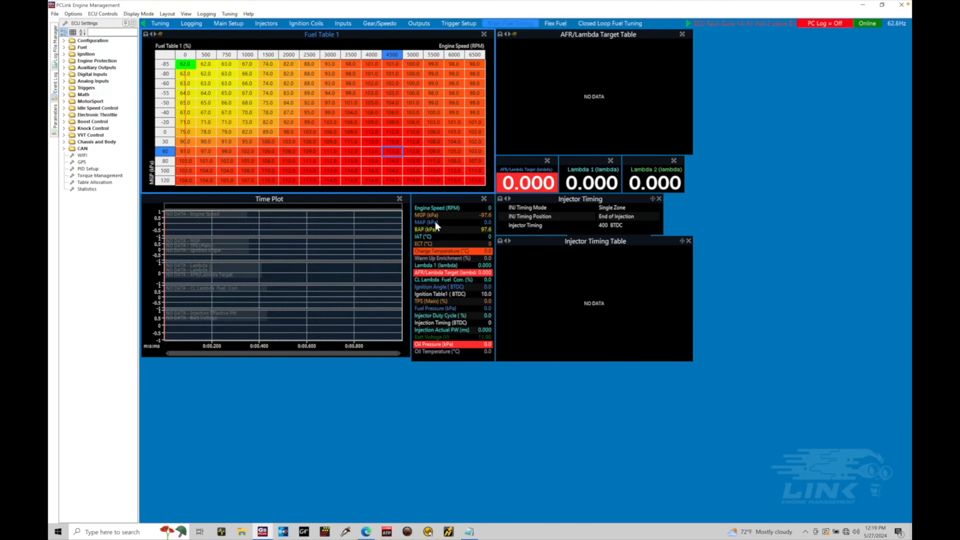
# Set the Metric unit group's temperature to °F, distance to ft and speed to mph, and accept the options
pyautogui.click(73, 14)
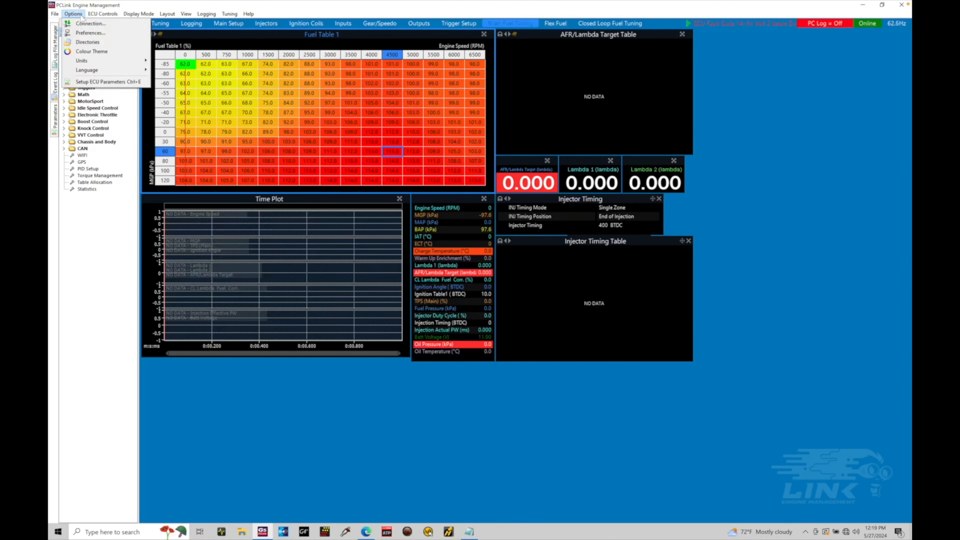
pyautogui.click(95, 33)
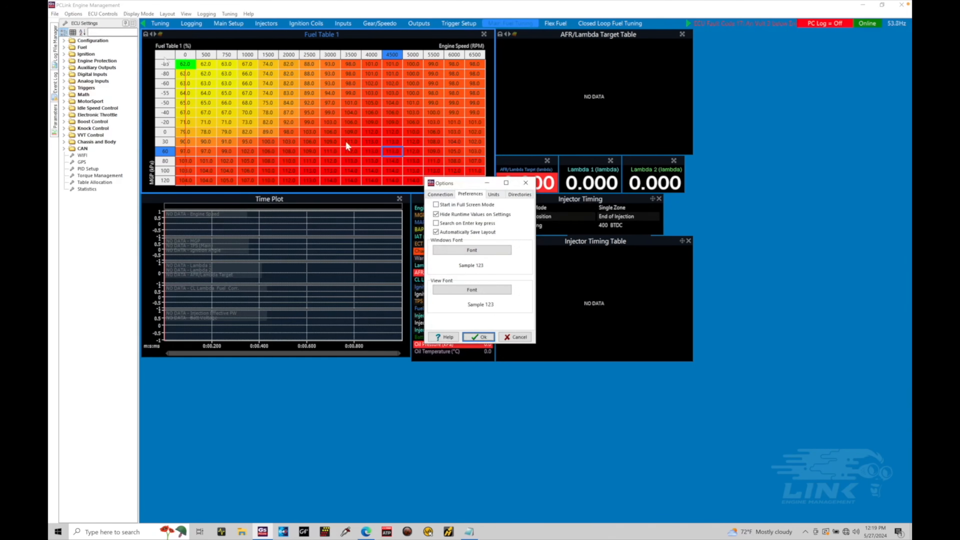
pyautogui.click(493, 194)
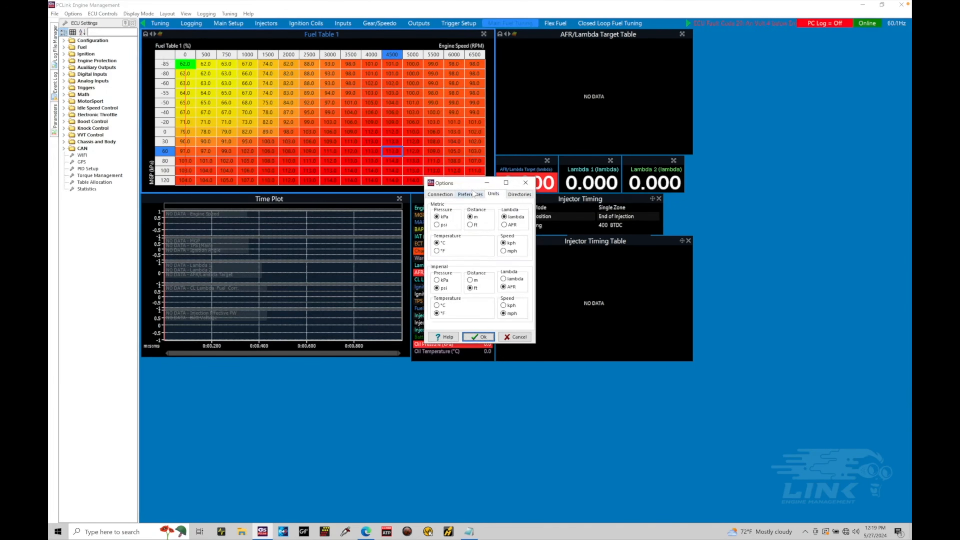
pyautogui.moveTo(467, 185); pyautogui.dragTo(547, 88)
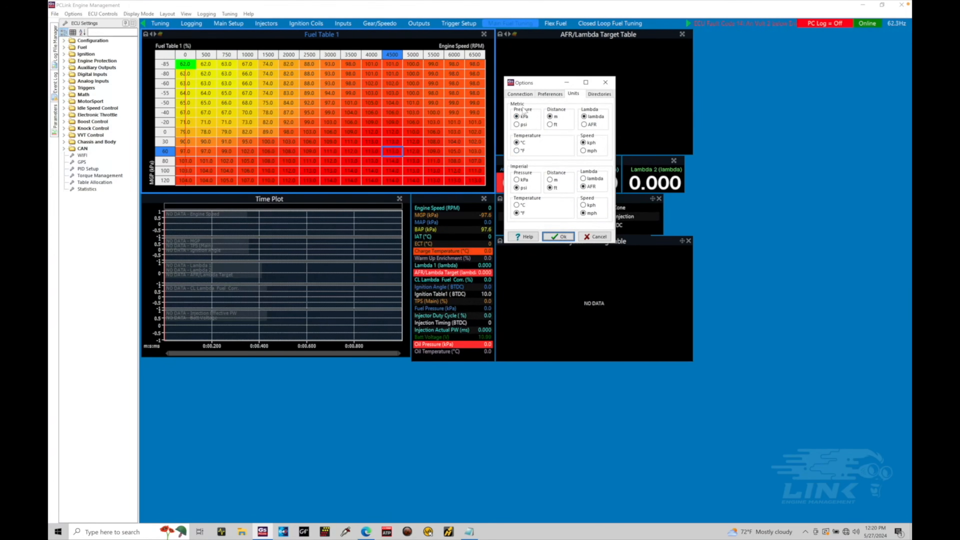
pyautogui.click(517, 151)
pyautogui.click(550, 125)
pyautogui.click(584, 151)
pyautogui.click(560, 236)
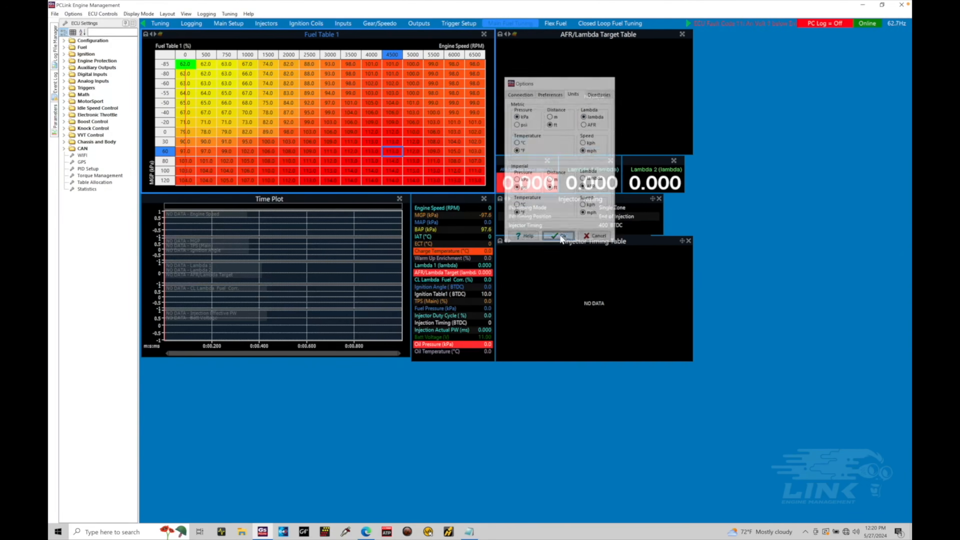
pyautogui.click(73, 13)
pyautogui.moveTo(91, 63)
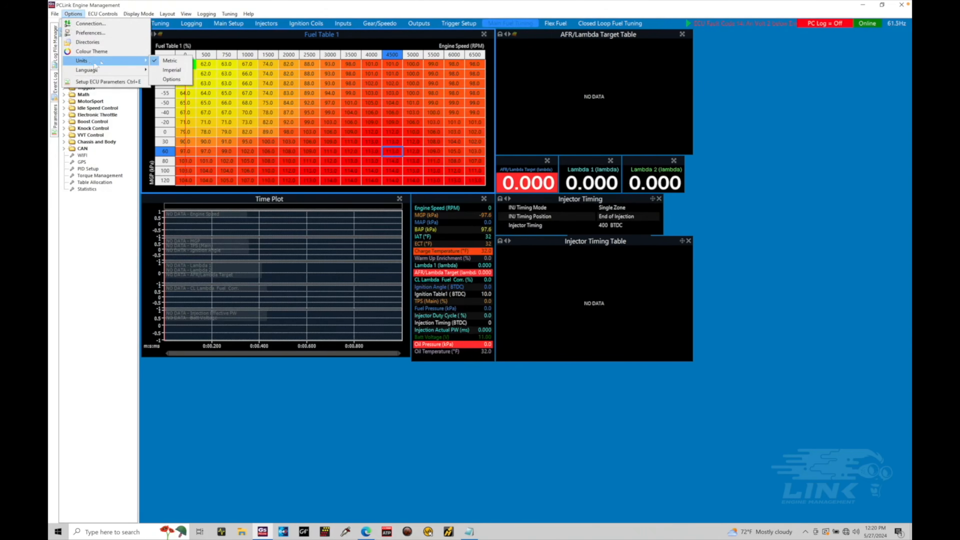
pyautogui.click(414, 148)
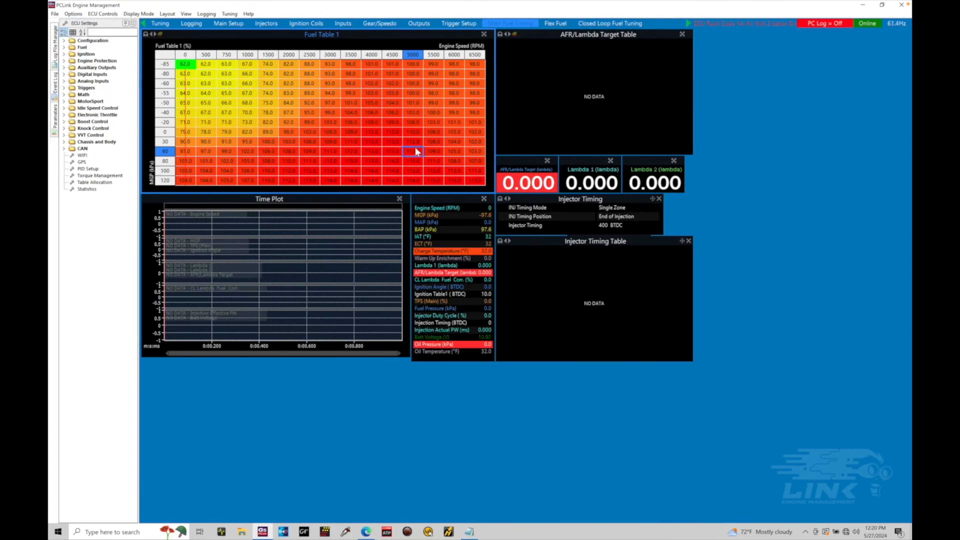